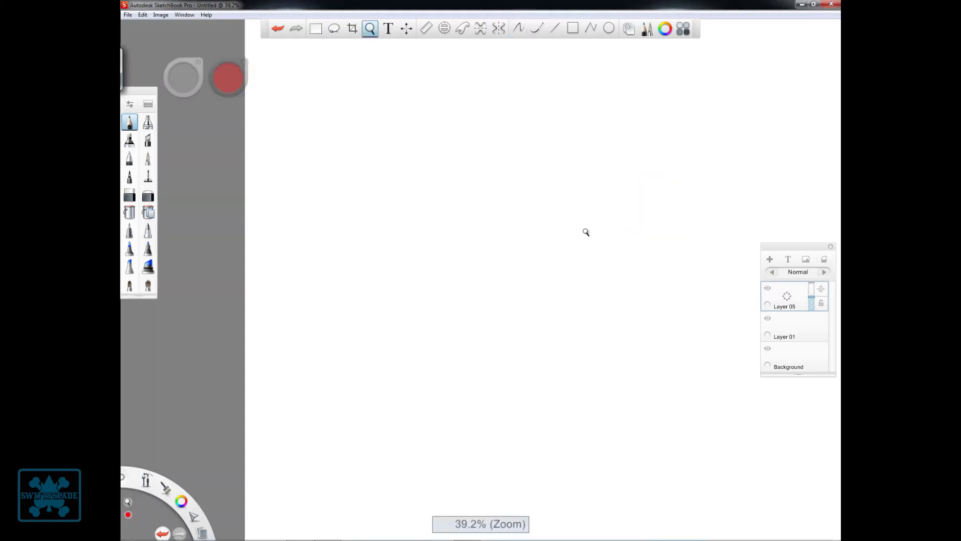
Turn on vertical symmetry, darken the mouth's side lines and draw the lip arc
{"action": "key", "text": "x"}
{"action": "scroll", "coordinate": [561, 195], "scroll_direction": "up", "scroll_amount": 1}
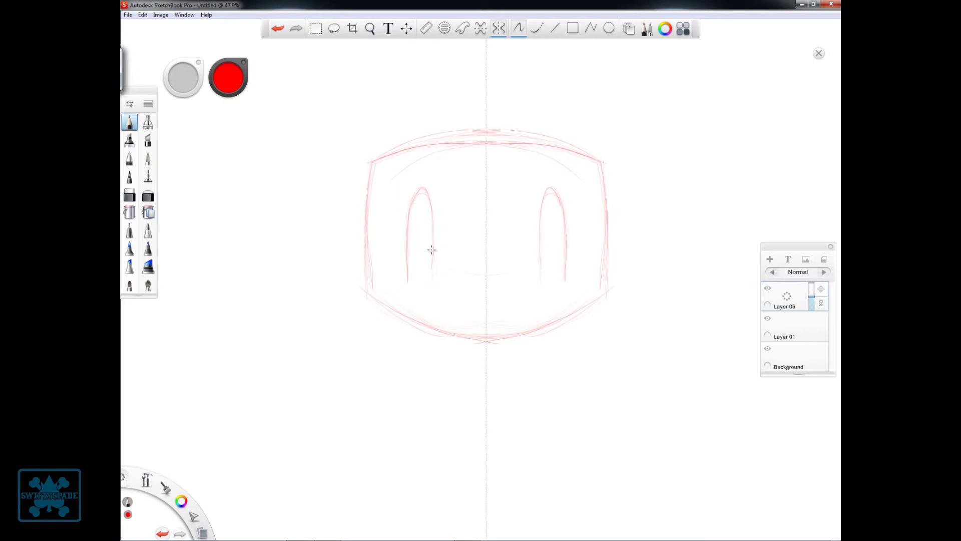
{"action": "scroll", "coordinate": [515, 268], "scroll_direction": "up", "scroll_amount": 2}
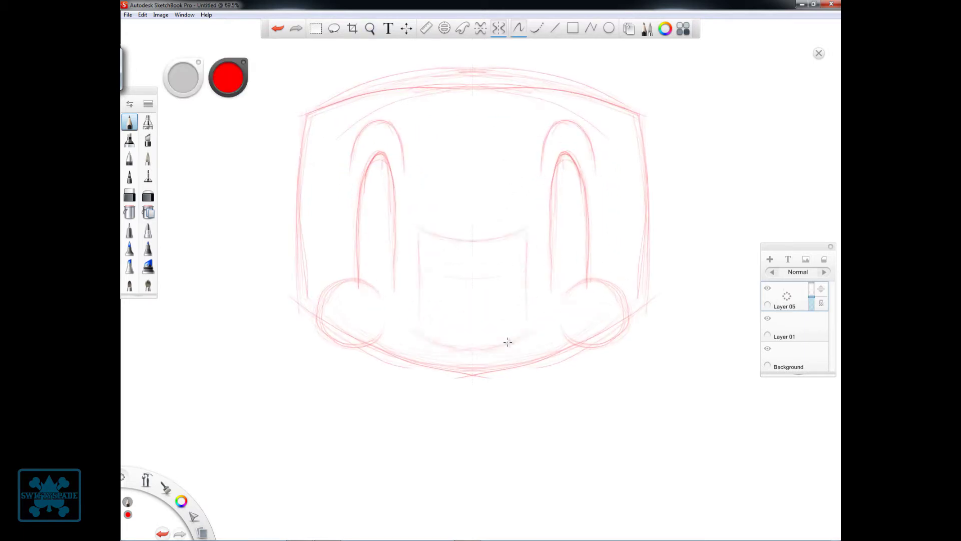
{"action": "left_click_drag", "start_coordinate": [527, 331], "coordinate": [525, 228]}
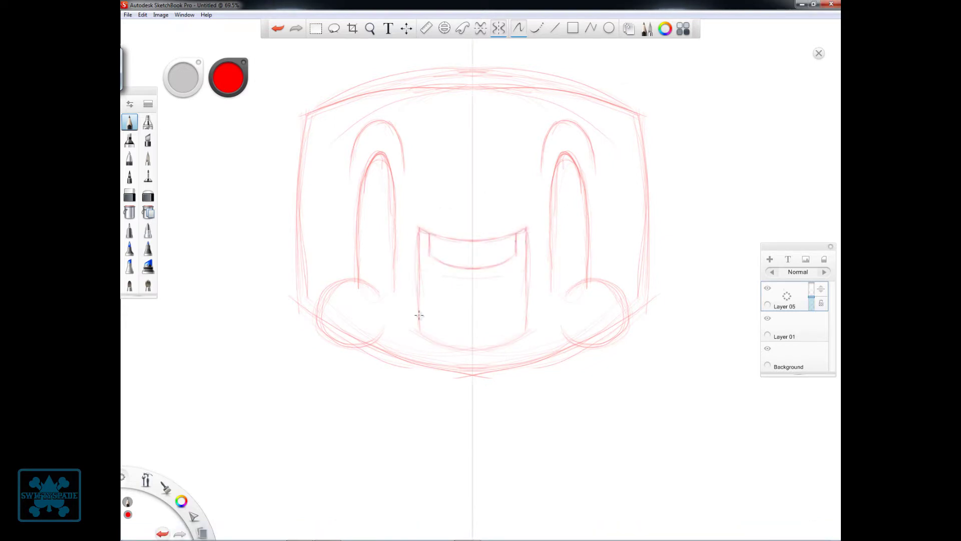
{"action": "left_click_drag", "start_coordinate": [428, 334], "coordinate": [472, 321]}
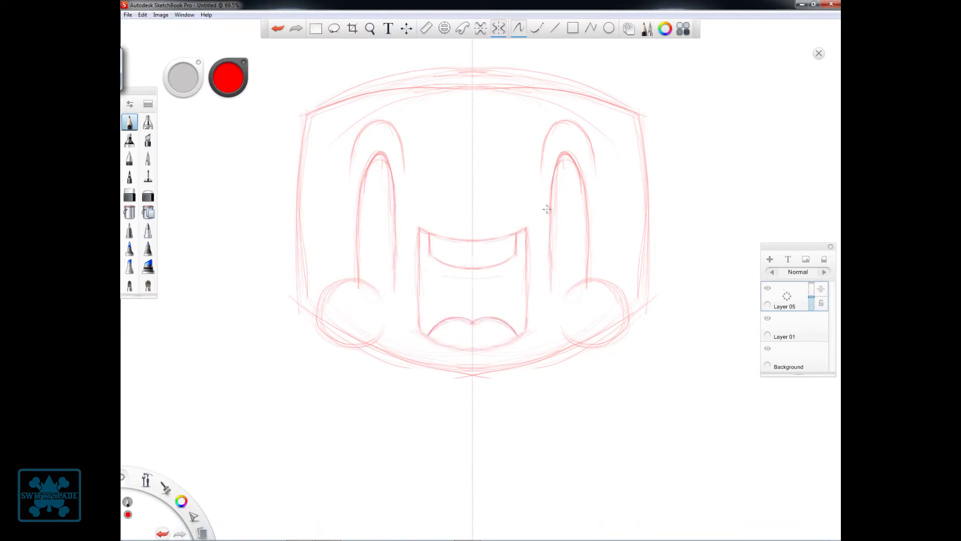
Zoom in on the mouth and add freckle dots on both cheeks
{"action": "scroll", "coordinate": [551, 246], "scroll_direction": "left", "scroll_amount": 3}
{"action": "scroll", "coordinate": [528, 252], "scroll_direction": "left", "scroll_amount": 2}
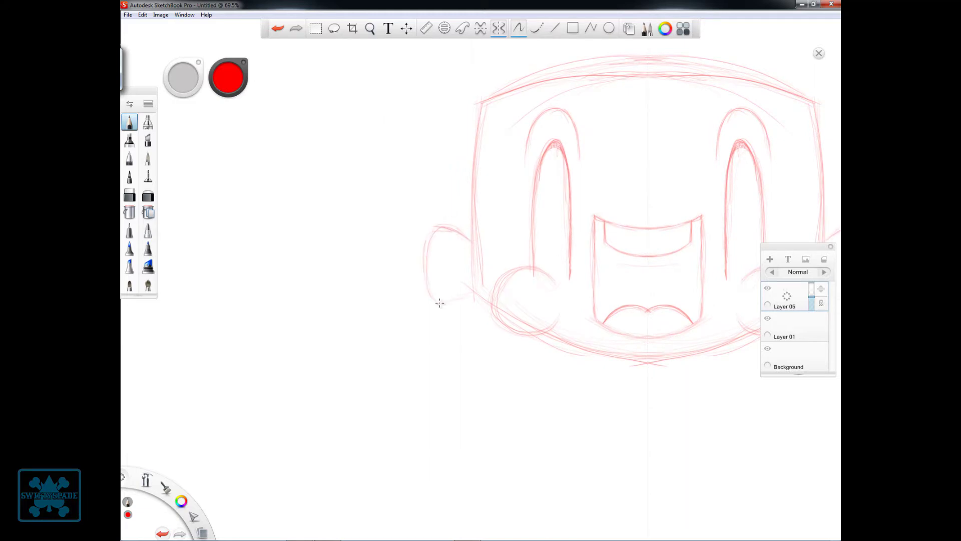
{"action": "left_click_drag", "start_coordinate": [440, 302], "coordinate": [376, 257]}
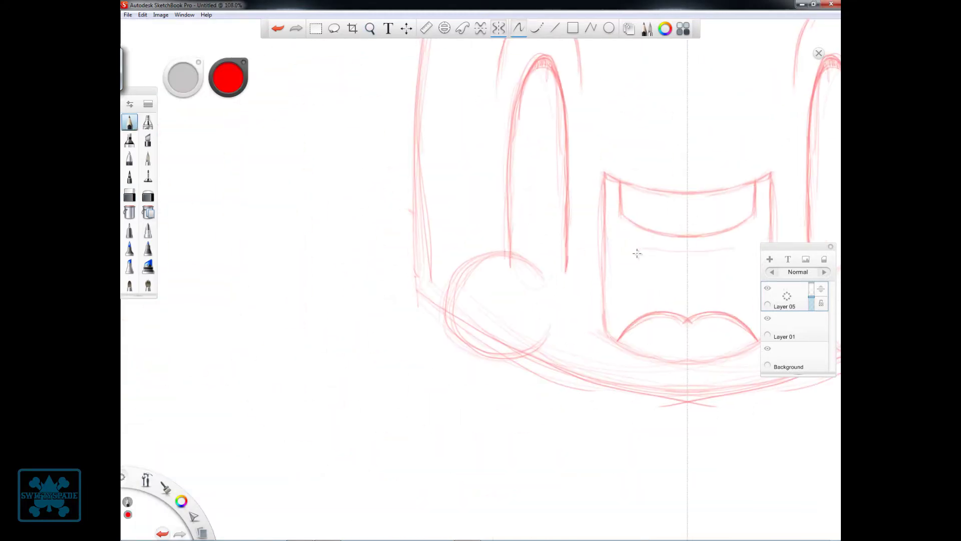
{"action": "scroll", "coordinate": [637, 253], "scroll_direction": "right", "scroll_amount": 5}
{"action": "scroll", "coordinate": [540, 230], "scroll_direction": "down", "scroll_amount": 3}
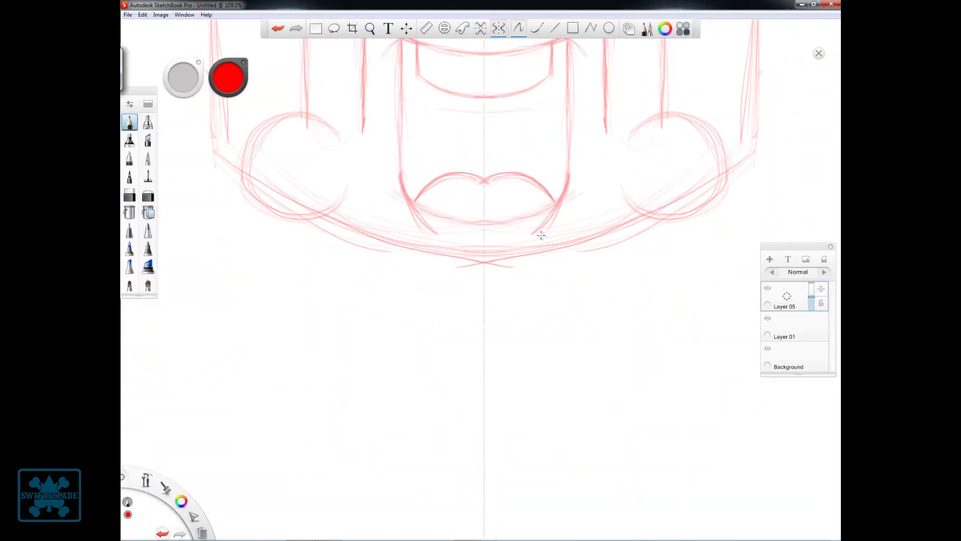
{"action": "scroll", "coordinate": [560, 240], "scroll_direction": "up", "scroll_amount": 4}
{"action": "scroll", "coordinate": [408, 250], "scroll_direction": "up", "scroll_amount": 3}
{"action": "scroll", "coordinate": [407, 251], "scroll_direction": "left", "scroll_amount": 3}
{"action": "scroll", "coordinate": [411, 234], "scroll_direction": "down", "scroll_amount": 3}
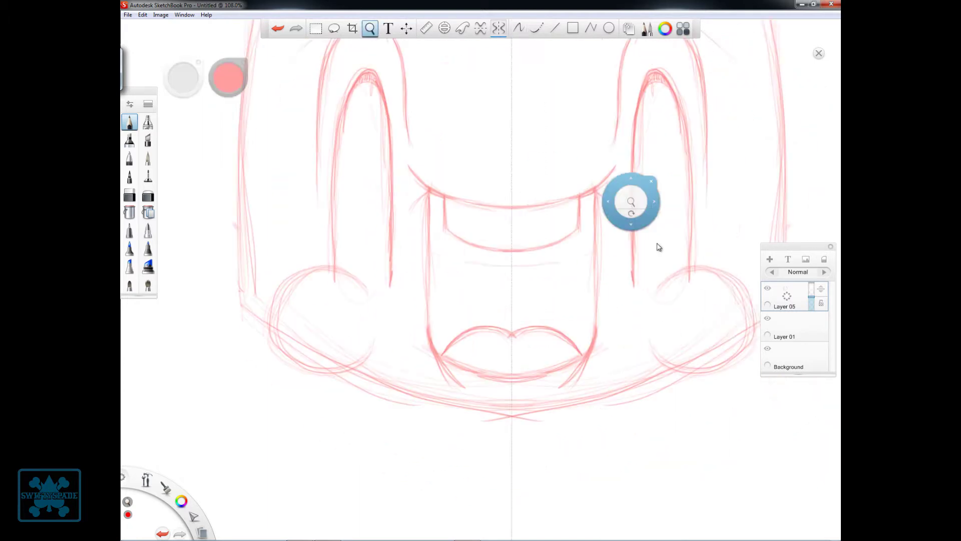
{"action": "scroll", "coordinate": [589, 270], "scroll_direction": "right", "scroll_amount": 2}
{"action": "scroll", "coordinate": [584, 100], "scroll_direction": "down", "scroll_amount": 3}
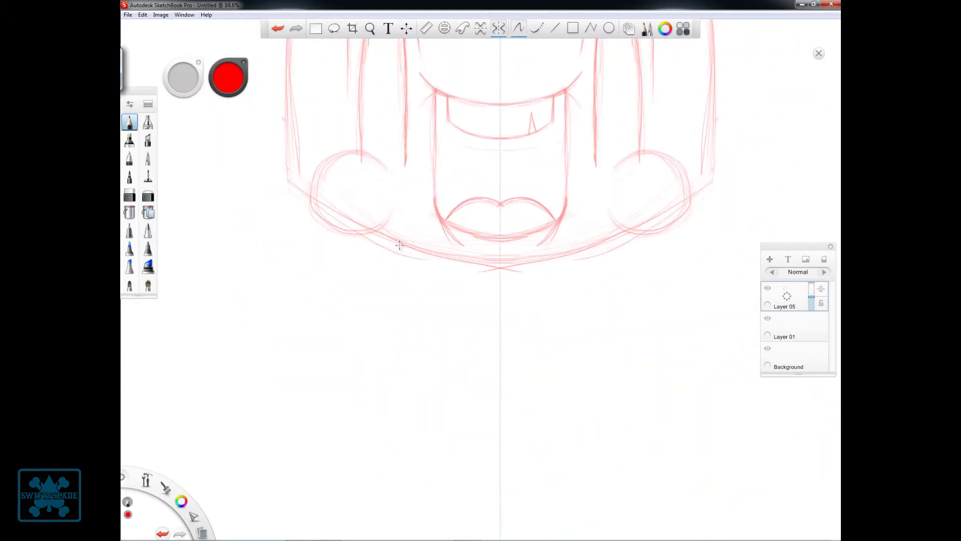
{"action": "scroll", "coordinate": [613, 237], "scroll_direction": "down", "scroll_amount": 2}
{"action": "scroll", "coordinate": [427, 250], "scroll_direction": "up", "scroll_amount": 2}
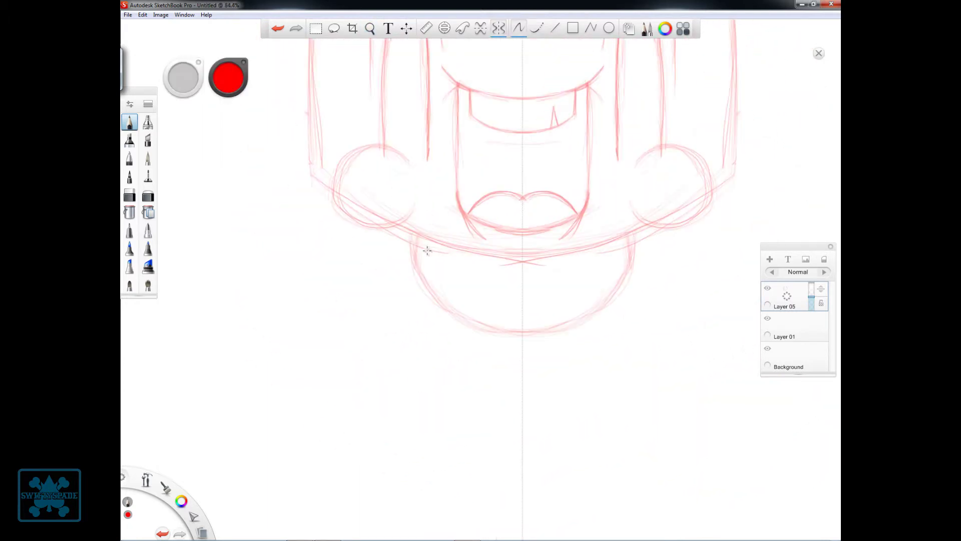
{"action": "scroll", "coordinate": [501, 205], "scroll_direction": "up", "scroll_amount": 2}
{"action": "left_click_drag", "start_coordinate": [452, 194], "coordinate": [454, 194]}
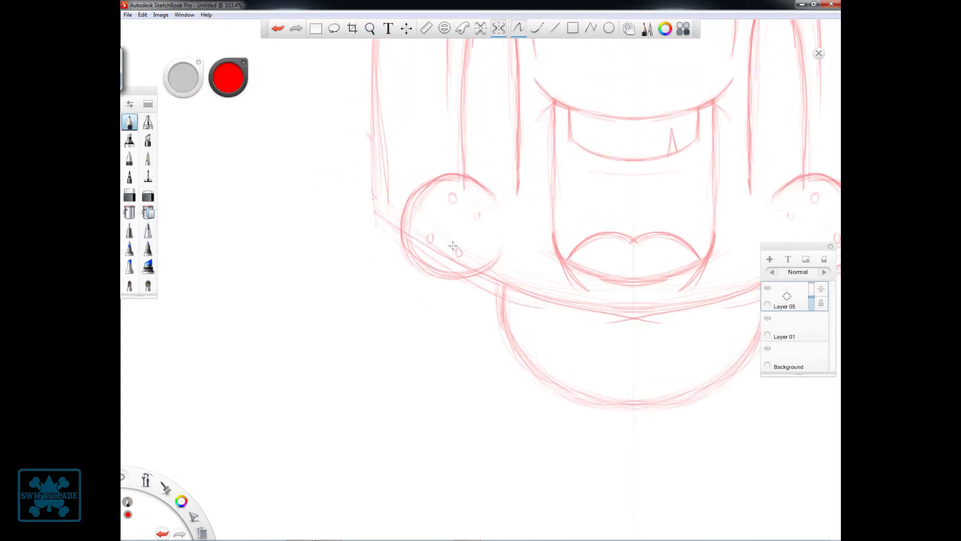
{"action": "left_click", "coordinate": [446, 219]}
{"action": "left_click", "coordinate": [484, 237]}
Pan the view to the area left of the head
{"action": "scroll", "coordinate": [554, 257], "scroll_direction": "down", "scroll_amount": 2}
{"action": "scroll", "coordinate": [555, 287], "scroll_direction": "down", "scroll_amount": 1}
{"action": "left_click_drag", "start_coordinate": [308, 122], "coordinate": [563, 222]}
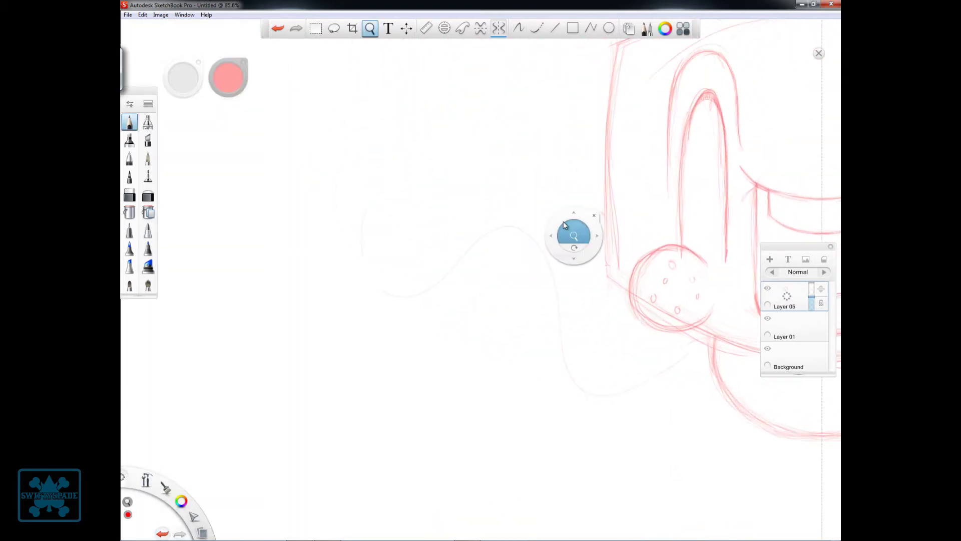
{"action": "scroll", "coordinate": [563, 221], "scroll_direction": "up", "scroll_amount": 1}
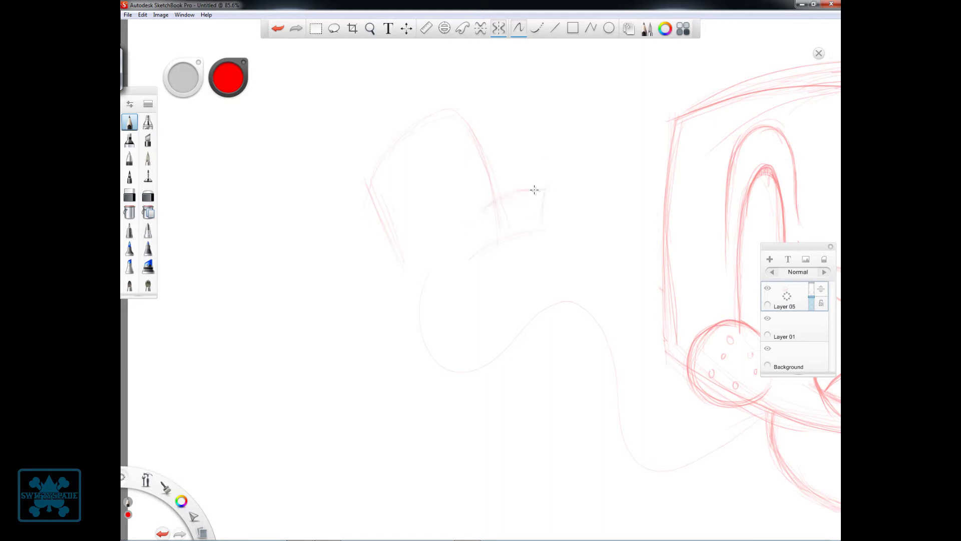
Center the mug sketch left of the head and erase it
{"action": "mouse_move", "coordinate": [473, 151]}
{"action": "left_mouse_down"}
{"action": "mouse_move", "coordinate": [509, 260]}
{"action": "mouse_move", "coordinate": [522, 173]}
{"action": "mouse_move", "coordinate": [528, 259]}
{"action": "left_mouse_up"}
{"action": "left_click_drag", "start_coordinate": [508, 201], "coordinate": [361, 204]}
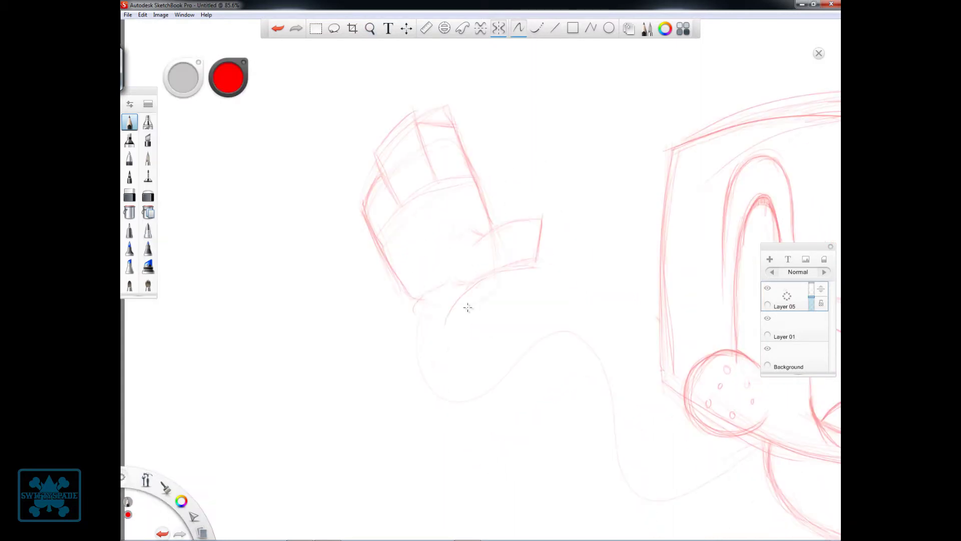
{"action": "mouse_move", "coordinate": [486, 274]}
{"action": "left_mouse_down"}
{"action": "mouse_move", "coordinate": [403, 245]}
{"action": "mouse_move", "coordinate": [455, 257]}
{"action": "left_mouse_up"}
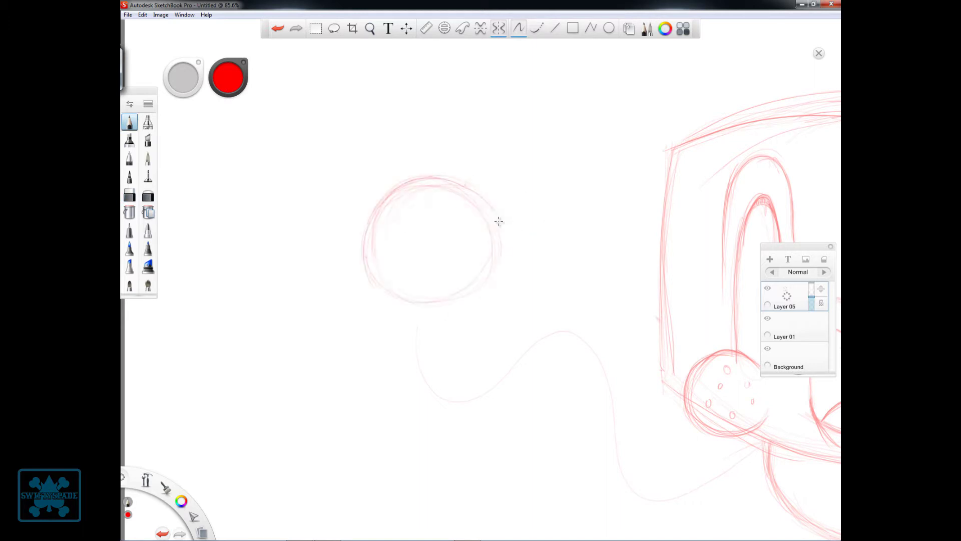
Sketch the raised two-finger hand with a wrist cuff beside the head
{"action": "mouse_move", "coordinate": [499, 222]}
{"action": "left_mouse_down"}
{"action": "mouse_move", "coordinate": [459, 242]}
{"action": "mouse_move", "coordinate": [464, 229]}
{"action": "left_mouse_up"}
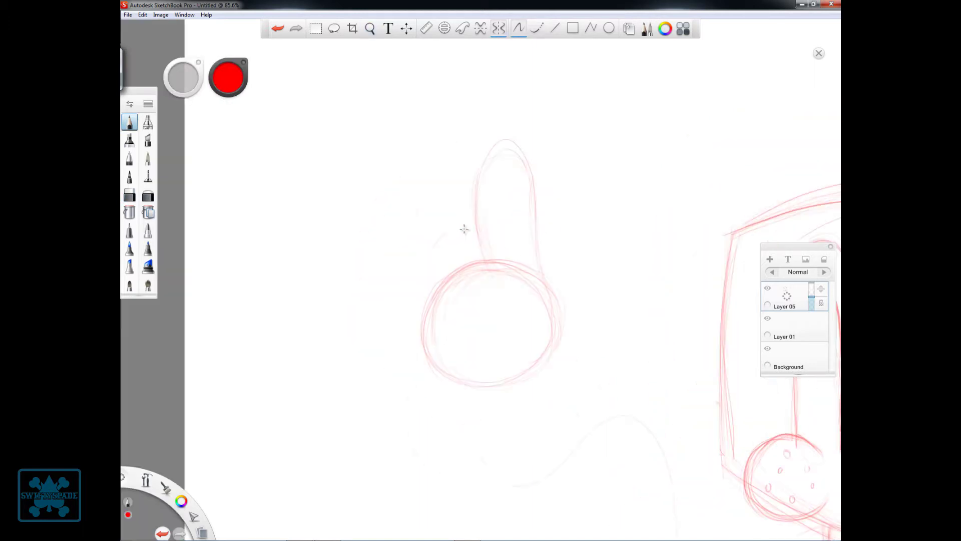
{"action": "mouse_move", "coordinate": [370, 248]}
{"action": "left_mouse_down"}
{"action": "mouse_move", "coordinate": [602, 224]}
{"action": "mouse_move", "coordinate": [402, 183]}
{"action": "left_mouse_up"}
{"action": "left_click_drag", "start_coordinate": [438, 276], "coordinate": [407, 244]}
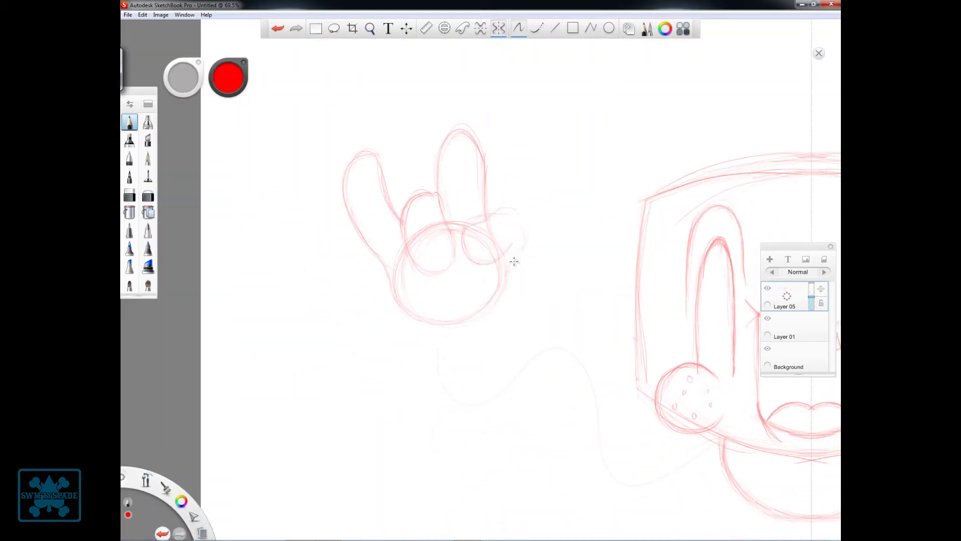
{"action": "left_click_drag", "start_coordinate": [401, 278], "coordinate": [436, 322]}
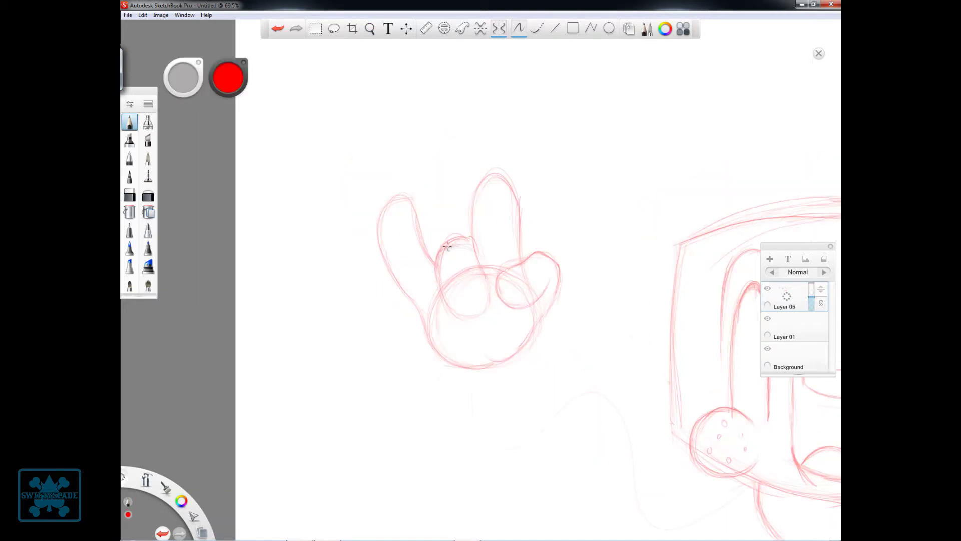
{"action": "left_click_drag", "start_coordinate": [517, 221], "coordinate": [420, 335]}
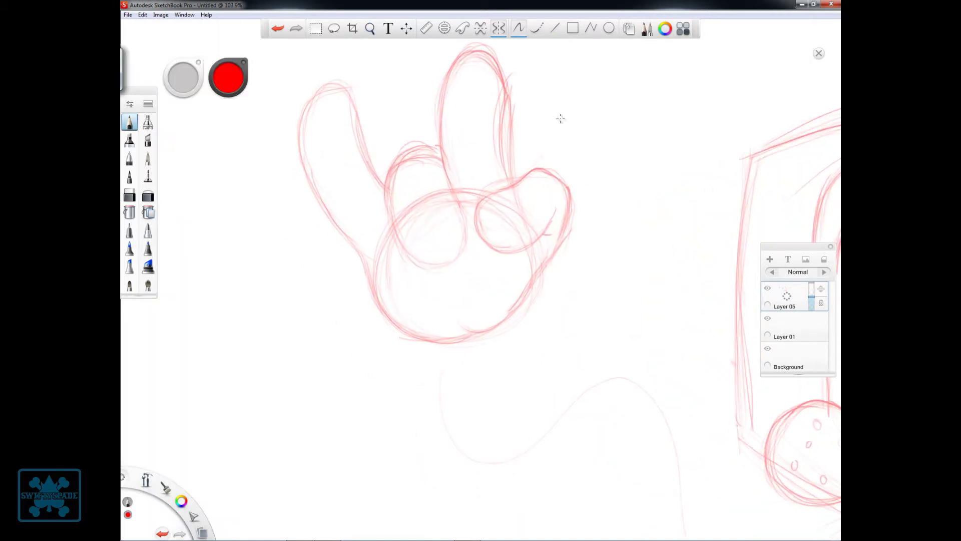
{"action": "left_click_drag", "start_coordinate": [560, 119], "coordinate": [437, 232]}
{"action": "mouse_move", "coordinate": [554, 225]}
{"action": "left_mouse_down"}
{"action": "mouse_move", "coordinate": [446, 257]}
{"action": "mouse_move", "coordinate": [478, 220]}
{"action": "mouse_move", "coordinate": [524, 282]}
{"action": "mouse_move", "coordinate": [260, 195]}
{"action": "left_mouse_up"}
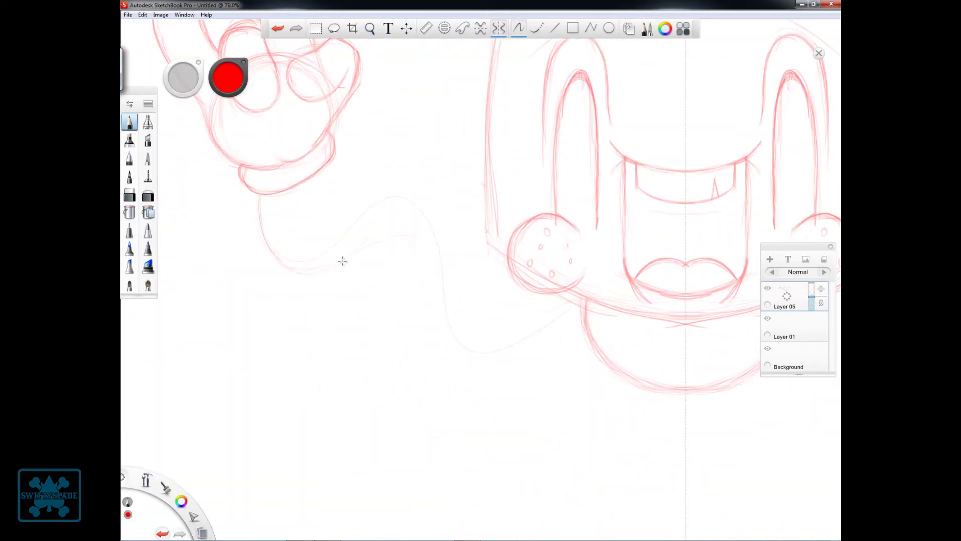
Draw the wavy S-curve arm below the hand and a drip under the left eye
{"action": "left_click_drag", "start_coordinate": [342, 261], "coordinate": [580, 337]}
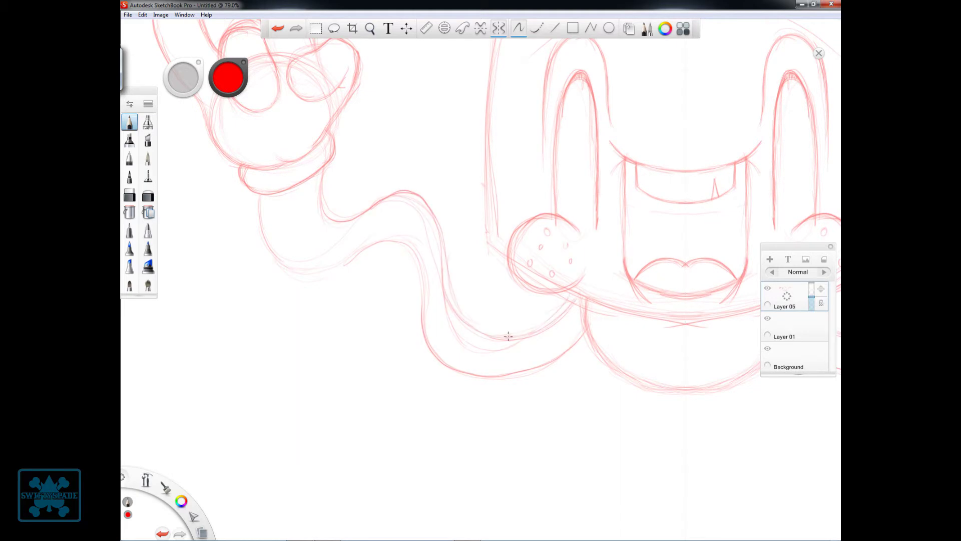
{"action": "left_click_drag", "start_coordinate": [588, 232], "coordinate": [371, 259]}
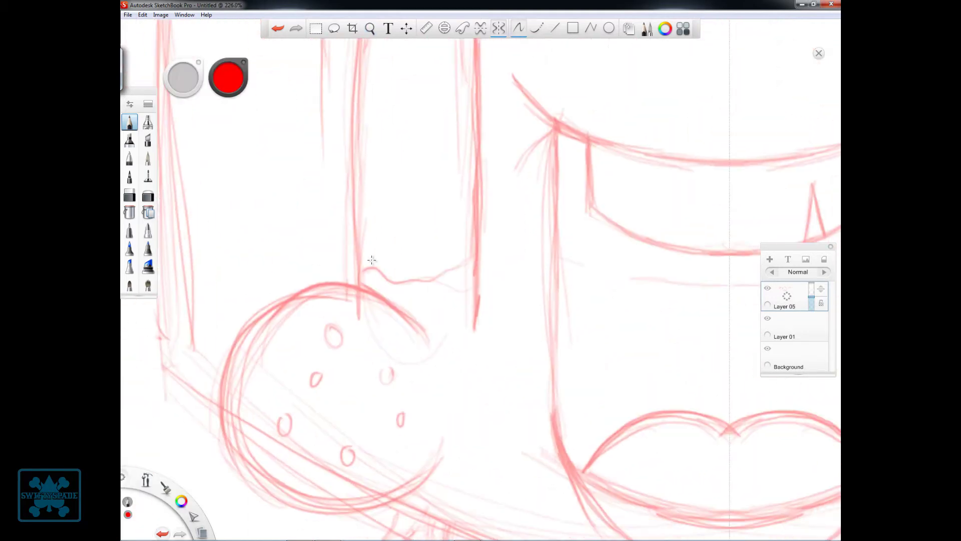
{"action": "left_click_drag", "start_coordinate": [508, 386], "coordinate": [515, 241]}
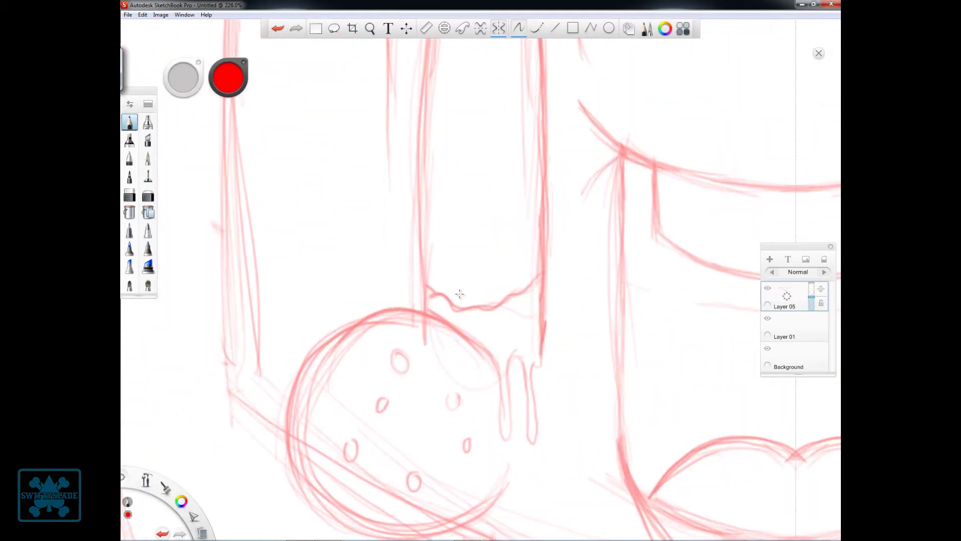
{"action": "scroll", "coordinate": [555, 280], "scroll_direction": "down", "scroll_amount": 1}
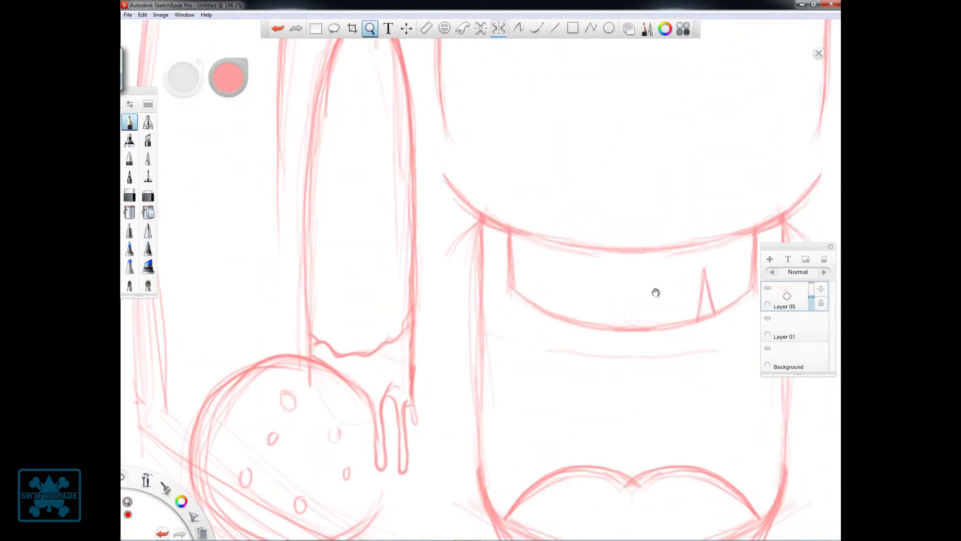
{"action": "scroll", "coordinate": [461, 360], "scroll_direction": "up", "scroll_amount": 4}
{"action": "scroll", "coordinate": [470, 391], "scroll_direction": "down", "scroll_amount": 4}
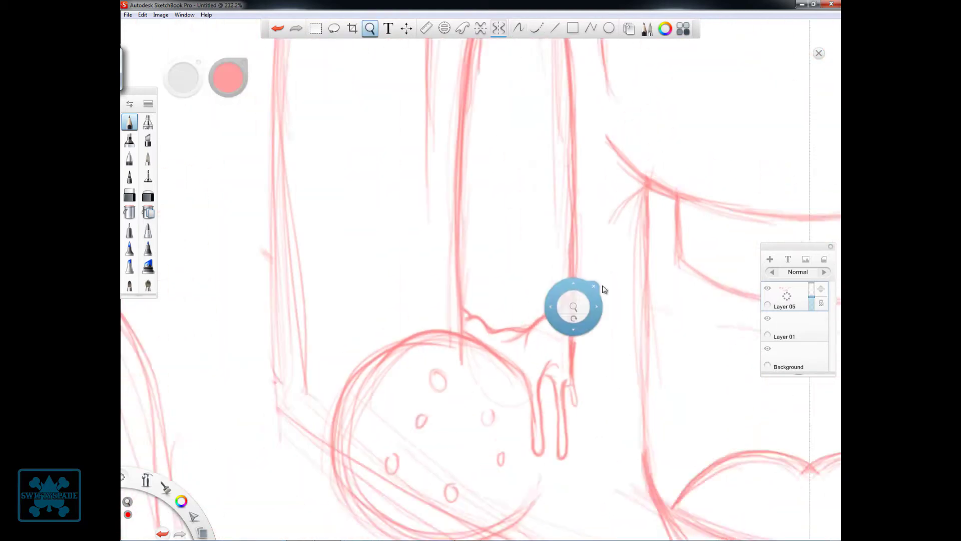
Draw tall oval pupils in the eyes and start a small bump beside the head
{"action": "left_click_drag", "start_coordinate": [453, 160], "coordinate": [446, 273]}
{"action": "left_click_drag", "start_coordinate": [460, 158], "coordinate": [460, 156]}
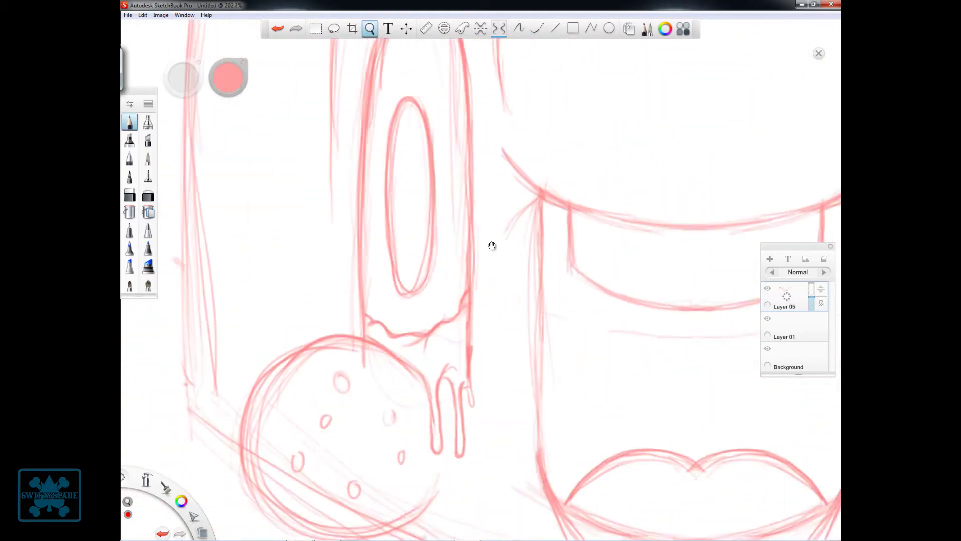
{"action": "scroll", "coordinate": [489, 246], "scroll_direction": "down", "scroll_amount": 2}
{"action": "scroll", "coordinate": [497, 240], "scroll_direction": "down", "scroll_amount": 2}
{"action": "scroll", "coordinate": [467, 389], "scroll_direction": "up", "scroll_amount": 1}
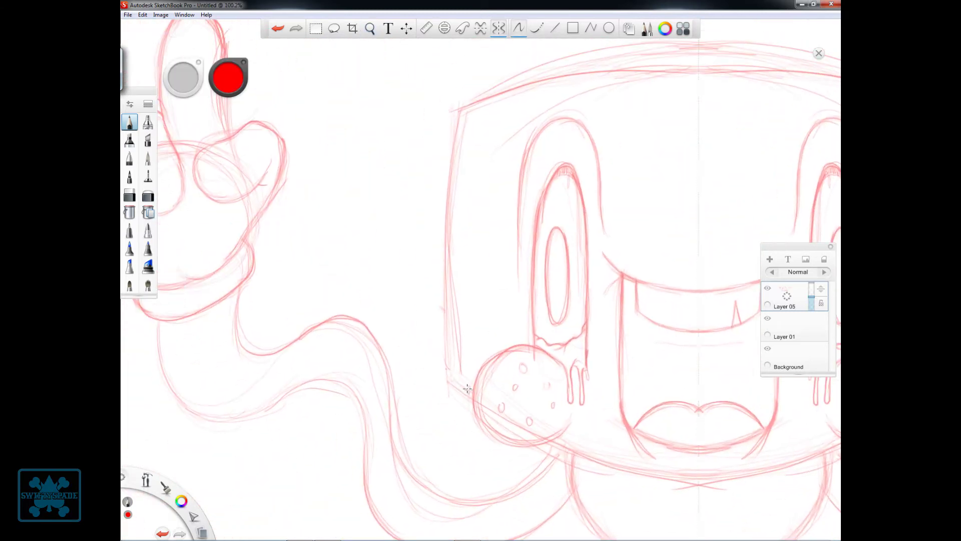
{"action": "scroll", "coordinate": [630, 207], "scroll_direction": "down", "scroll_amount": 2}
{"action": "left_click_drag", "start_coordinate": [405, 368], "coordinate": [396, 212]}
{"action": "left_click_drag", "start_coordinate": [480, 345], "coordinate": [466, 231]}
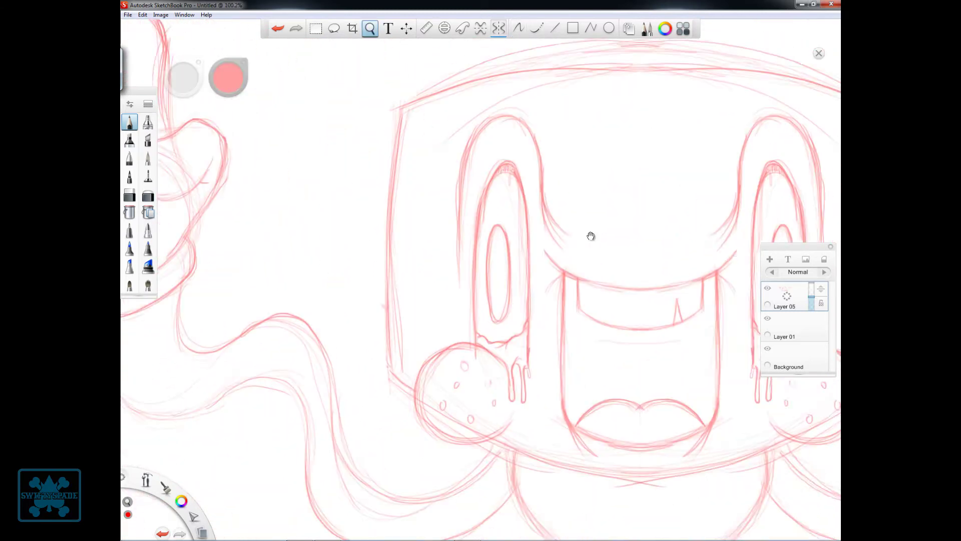
{"action": "scroll", "coordinate": [438, 266], "scroll_direction": "up", "scroll_amount": 2}
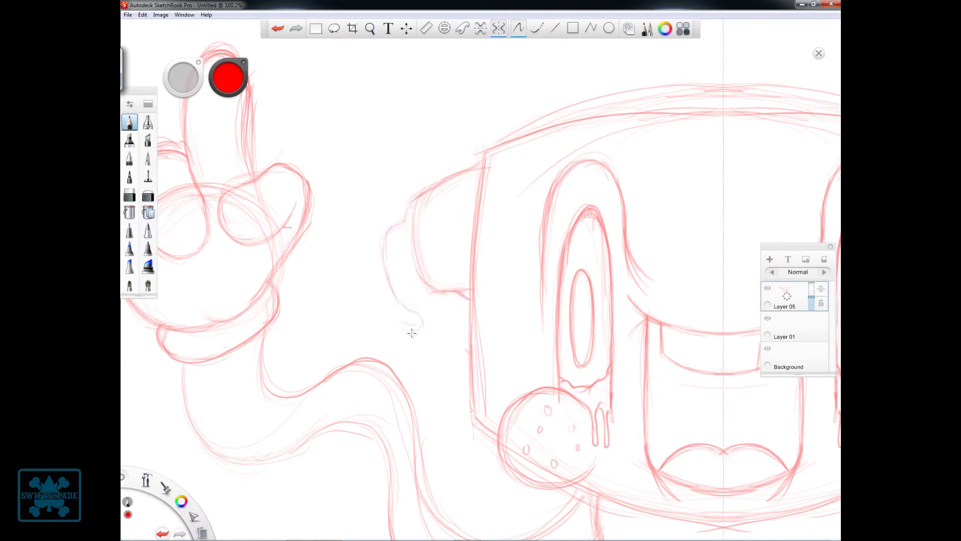
Strengthen the outline of the head's side curls
{"action": "left_click_drag", "start_coordinate": [410, 198], "coordinate": [421, 325]}
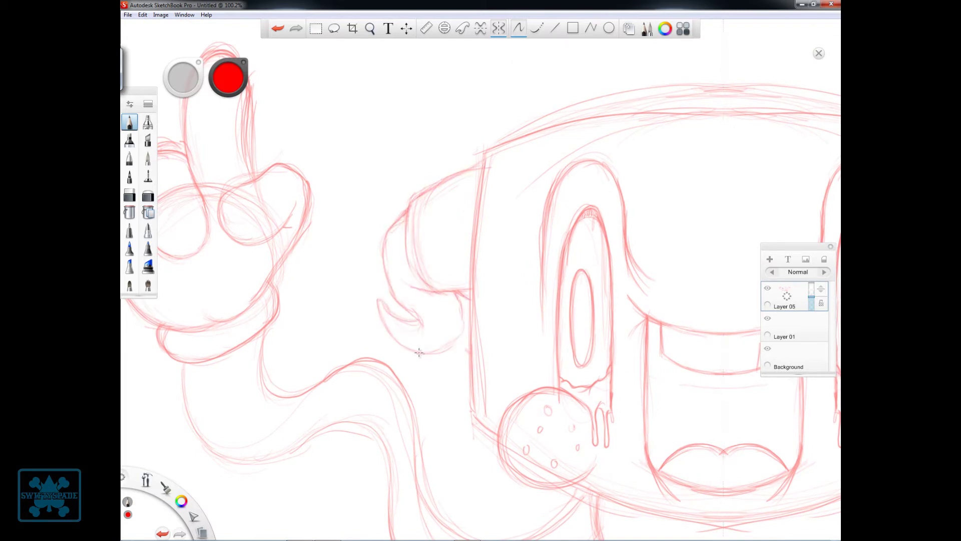
{"action": "scroll", "coordinate": [450, 346], "scroll_direction": "down", "scroll_amount": 1}
{"action": "scroll", "coordinate": [501, 301], "scroll_direction": "down", "scroll_amount": 2}
{"action": "scroll", "coordinate": [527, 348], "scroll_direction": "up", "scroll_amount": 2}
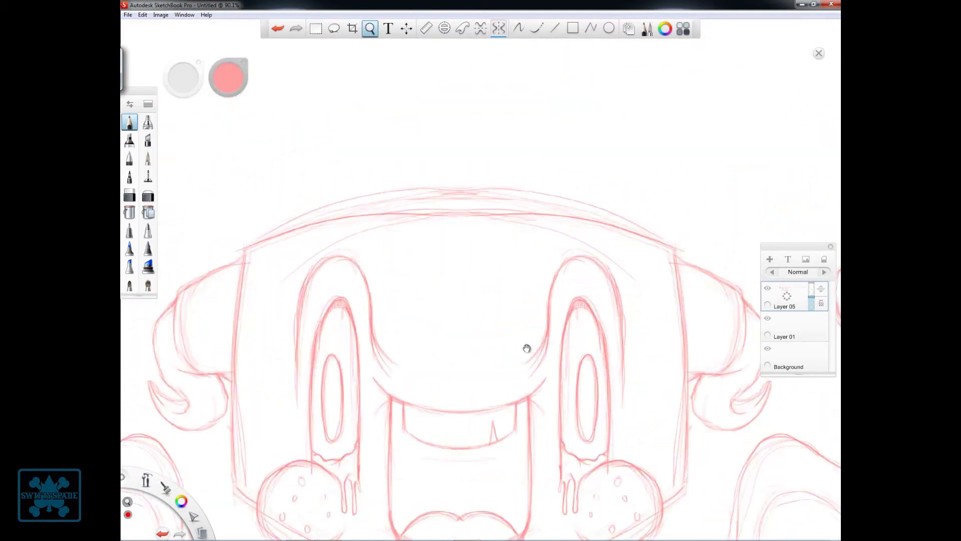
Sketch the symmetric dome strokes on top of the head
{"action": "left_click_drag", "start_coordinate": [526, 348], "coordinate": [527, 403]}
{"action": "left_click_drag", "start_coordinate": [443, 198], "coordinate": [493, 197]}
{"action": "mouse_move", "coordinate": [353, 253]}
{"action": "left_mouse_down"}
{"action": "mouse_move", "coordinate": [465, 200]}
{"action": "mouse_move", "coordinate": [484, 257]}
{"action": "left_mouse_up"}
{"action": "mouse_move", "coordinate": [485, 258]}
{"action": "left_mouse_down"}
{"action": "mouse_move", "coordinate": [483, 204]}
{"action": "mouse_move", "coordinate": [516, 199]}
{"action": "mouse_move", "coordinate": [506, 197]}
{"action": "left_mouse_up"}
Draw a round chin loop below the mouth
{"action": "scroll", "coordinate": [586, 274], "scroll_direction": "down", "scroll_amount": 2}
{"action": "scroll", "coordinate": [525, 229], "scroll_direction": "up", "scroll_amount": 2}
{"action": "left_click_drag", "start_coordinate": [525, 228], "coordinate": [525, 179]}
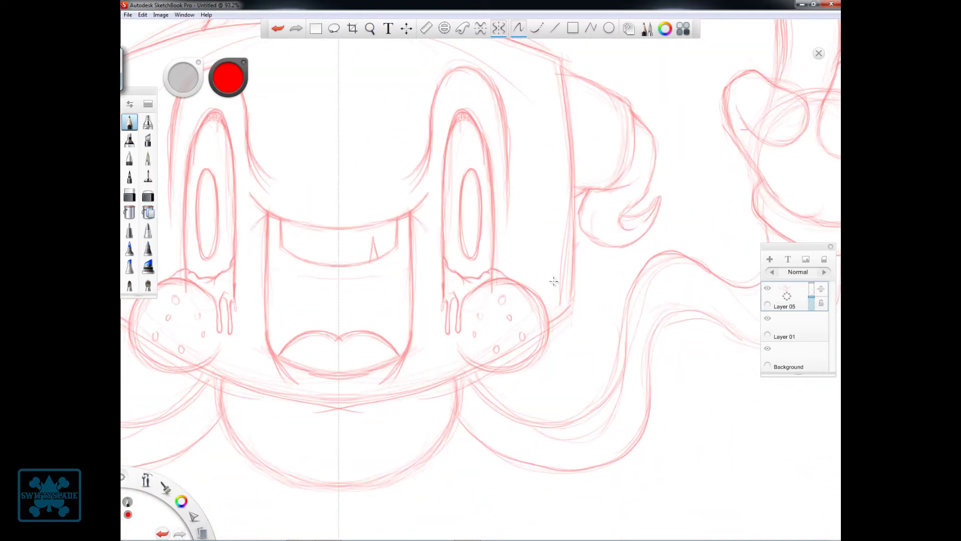
{"action": "scroll", "coordinate": [551, 250], "scroll_direction": "up", "scroll_amount": 2}
{"action": "left_click_drag", "start_coordinate": [493, 316], "coordinate": [494, 363]}
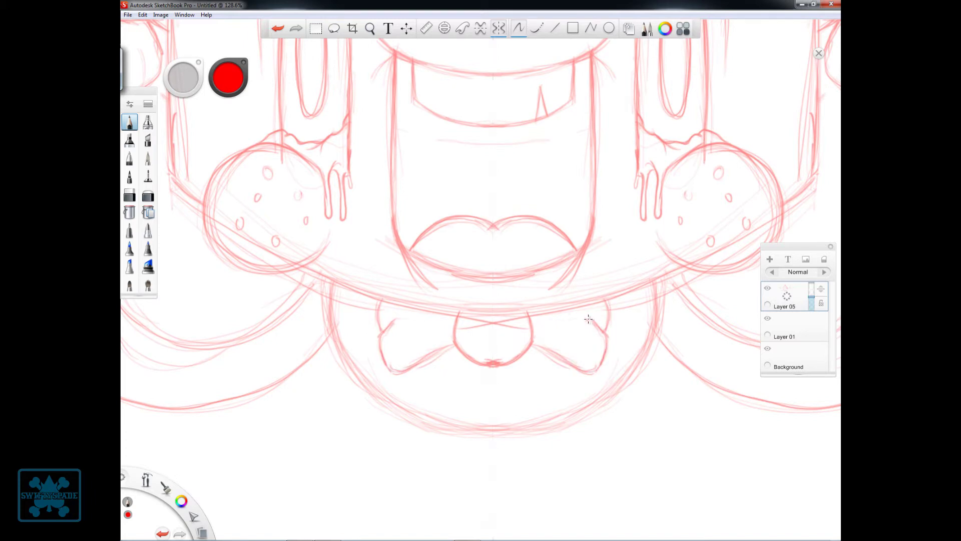
Detail the bow tie wings with curved strokes and lower edges
{"action": "left_click_drag", "start_coordinate": [557, 323], "coordinate": [603, 302]}
{"action": "left_click_drag", "start_coordinate": [568, 360], "coordinate": [529, 347]}
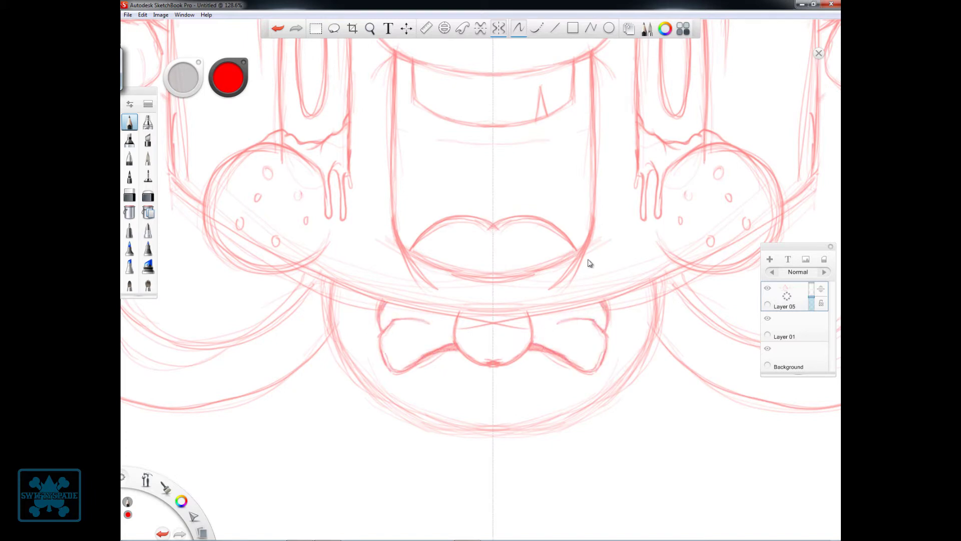
{"action": "scroll", "coordinate": [588, 263], "scroll_direction": "down", "scroll_amount": 2}
{"action": "left_click_drag", "start_coordinate": [438, 292], "coordinate": [431, 227]}
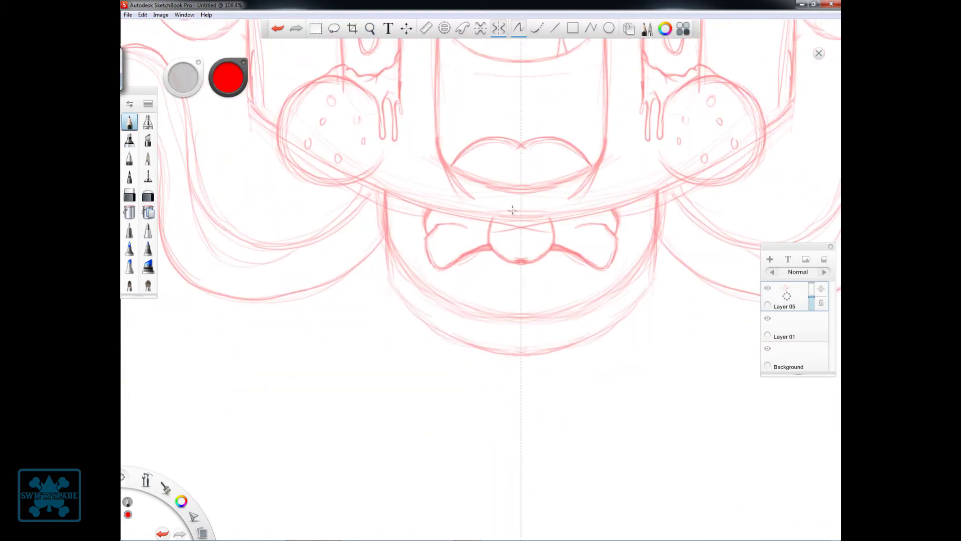
{"action": "scroll", "coordinate": [641, 152], "scroll_direction": "down", "scroll_amount": 10}
{"action": "scroll", "coordinate": [547, 261], "scroll_direction": "up", "scroll_amount": 4}
{"action": "scroll", "coordinate": [587, 219], "scroll_direction": "up", "scroll_amount": 7}
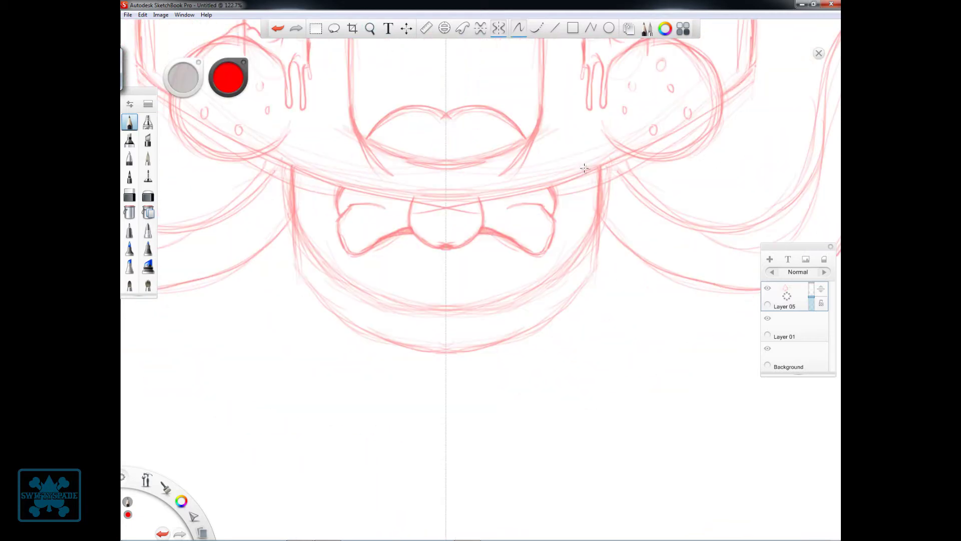
{"action": "left_click_drag", "start_coordinate": [584, 168], "coordinate": [613, 155]}
Sketch mirrored curved collar strokes below the bow tie
{"action": "left_click_drag", "start_coordinate": [311, 290], "coordinate": [473, 378]}
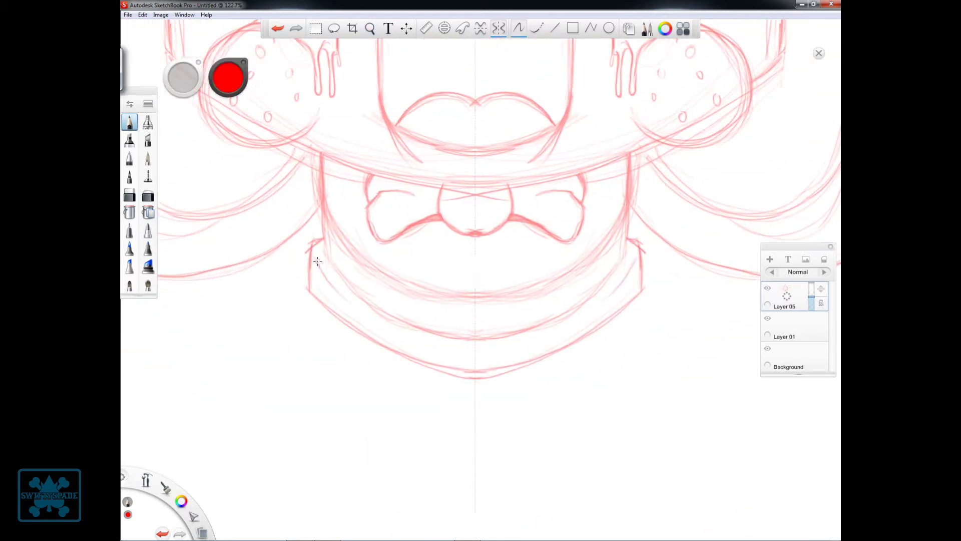
{"action": "left_click_drag", "start_coordinate": [626, 210], "coordinate": [626, 301]}
{"action": "scroll", "coordinate": [554, 260], "scroll_direction": "down", "scroll_amount": 3}
{"action": "scroll", "coordinate": [579, 264], "scroll_direction": "up", "scroll_amount": 1}
{"action": "left_click_drag", "start_coordinate": [310, 204], "coordinate": [313, 349]}
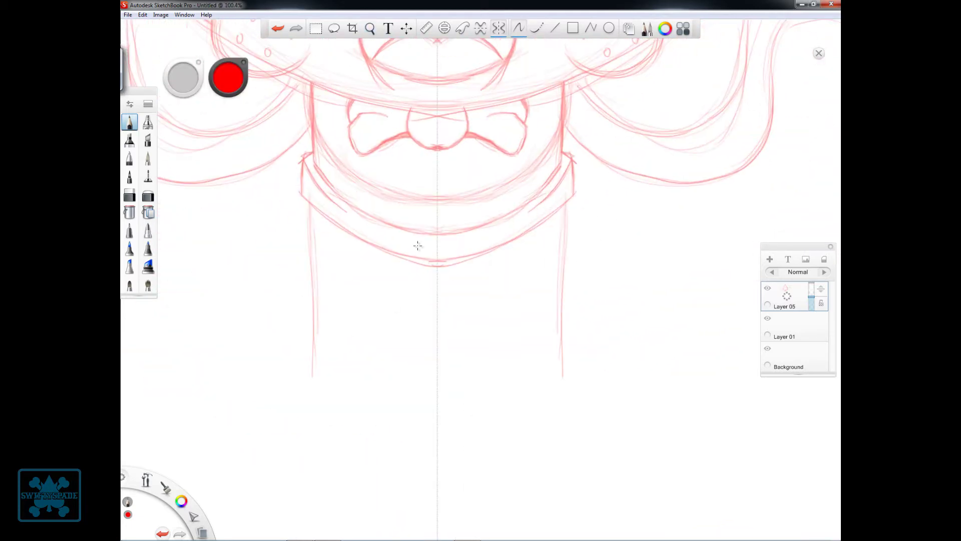
Erase the curved collar and replace it with a straight rectangular band
{"action": "mouse_move", "coordinate": [418, 245]}
{"action": "left_mouse_down"}
{"action": "mouse_move", "coordinate": [375, 243]}
{"action": "mouse_move", "coordinate": [509, 187]}
{"action": "left_mouse_up"}
{"action": "left_click_drag", "start_coordinate": [295, 214], "coordinate": [436, 218]}
{"action": "left_click_drag", "start_coordinate": [579, 244], "coordinate": [580, 217]}
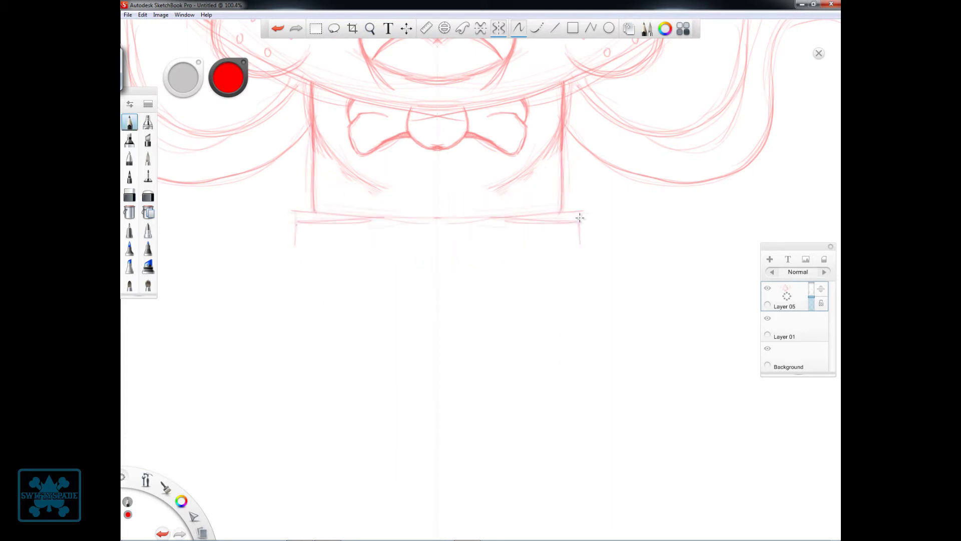
{"action": "left_click_drag", "start_coordinate": [438, 253], "coordinate": [576, 250]}
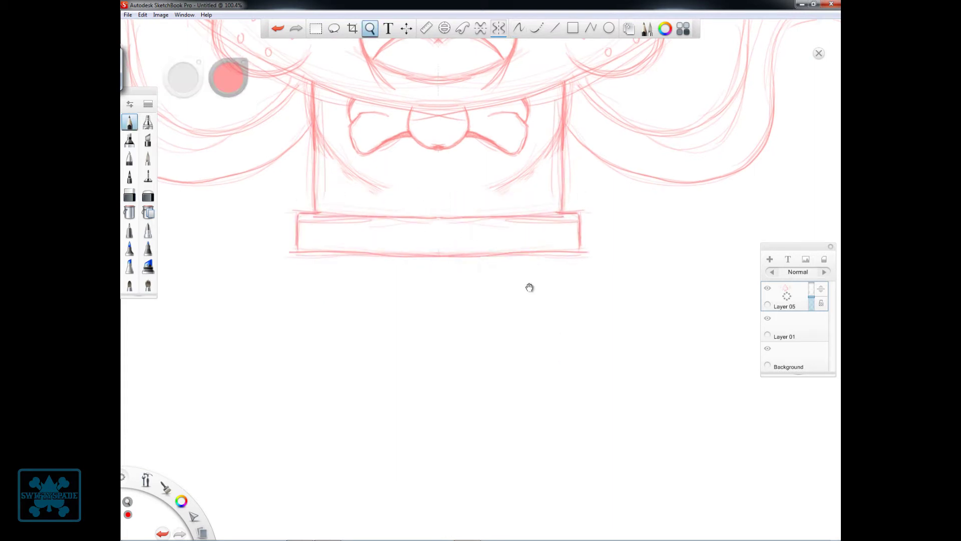
Draw the jar's long vertical sides and its bottom band
{"action": "left_click_drag", "start_coordinate": [372, 181], "coordinate": [375, 403]}
{"action": "mouse_move", "coordinate": [320, 343]}
{"action": "left_mouse_down"}
{"action": "mouse_move", "coordinate": [438, 381]}
{"action": "mouse_move", "coordinate": [320, 345]}
{"action": "left_mouse_up"}
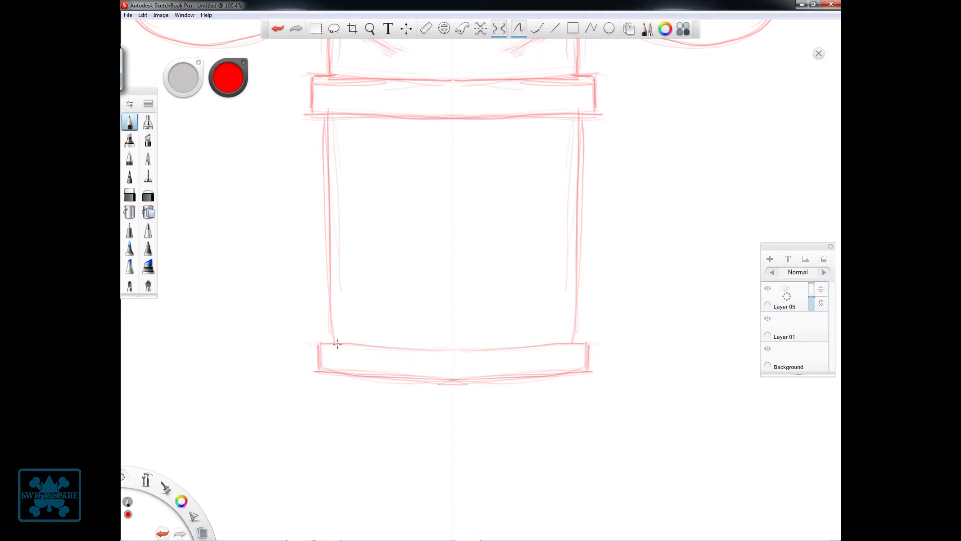
{"action": "scroll", "coordinate": [584, 197], "scroll_direction": "down", "scroll_amount": 2}
{"action": "scroll", "coordinate": [607, 230], "scroll_direction": "up", "scroll_amount": 3}
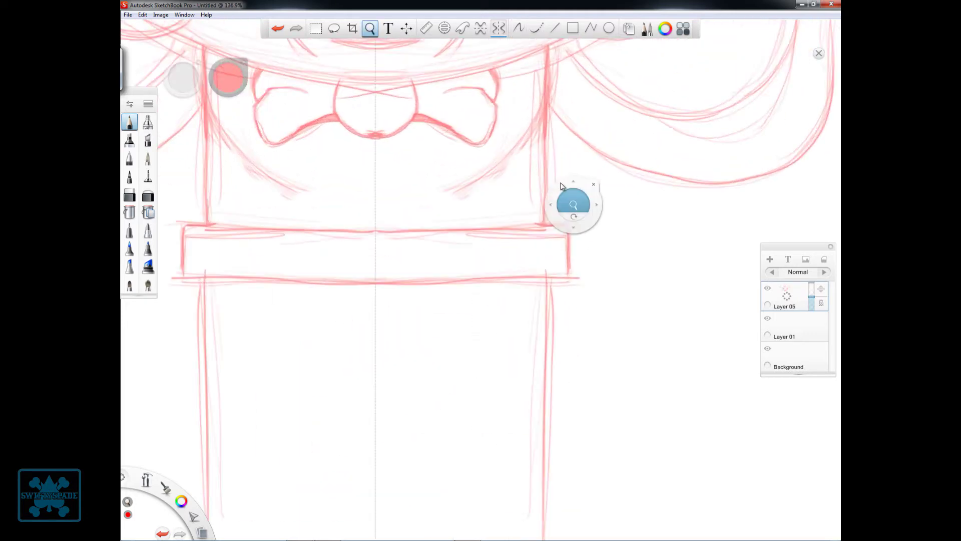
{"action": "mouse_move", "coordinate": [574, 204]}
{"action": "left_mouse_down"}
{"action": "mouse_move", "coordinate": [493, 259]}
{"action": "mouse_move", "coordinate": [579, 320]}
{"action": "mouse_move", "coordinate": [492, 266]}
{"action": "left_mouse_up"}
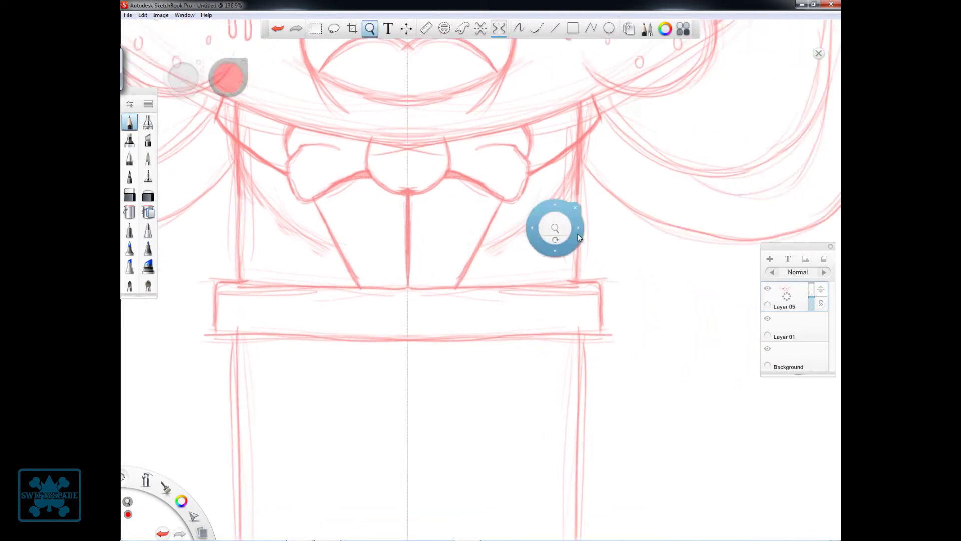
{"action": "left_click_drag", "start_coordinate": [553, 225], "coordinate": [429, 294]}
{"action": "mouse_move", "coordinate": [582, 201]}
{"action": "left_mouse_down"}
{"action": "mouse_move", "coordinate": [485, 197]}
{"action": "mouse_move", "coordinate": [571, 262]}
{"action": "mouse_move", "coordinate": [570, 226]}
{"action": "left_mouse_up"}
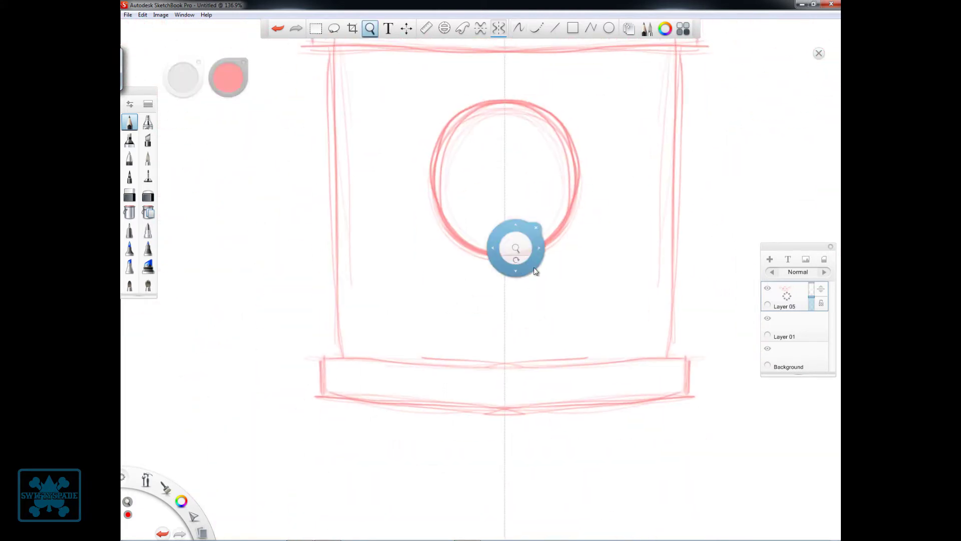
Draw the creature's circle head in the jar with tall oval eyes and a mouth
{"action": "left_click_drag", "start_coordinate": [452, 247], "coordinate": [452, 247]}
{"action": "scroll", "coordinate": [452, 246], "scroll_direction": "up", "scroll_amount": 2}
{"action": "left_click_drag", "start_coordinate": [581, 261], "coordinate": [468, 210]}
{"action": "mouse_move", "coordinate": [463, 245]}
{"action": "left_mouse_down"}
{"action": "mouse_move", "coordinate": [384, 243]}
{"action": "mouse_move", "coordinate": [413, 200]}
{"action": "left_mouse_up"}
{"action": "mouse_move", "coordinate": [463, 267]}
{"action": "left_mouse_down"}
{"action": "mouse_move", "coordinate": [432, 301]}
{"action": "mouse_move", "coordinate": [415, 231]}
{"action": "left_mouse_up"}
Add ears on both sides of the head and shade the open mouth
{"action": "scroll", "coordinate": [547, 187], "scroll_direction": "up", "scroll_amount": 2}
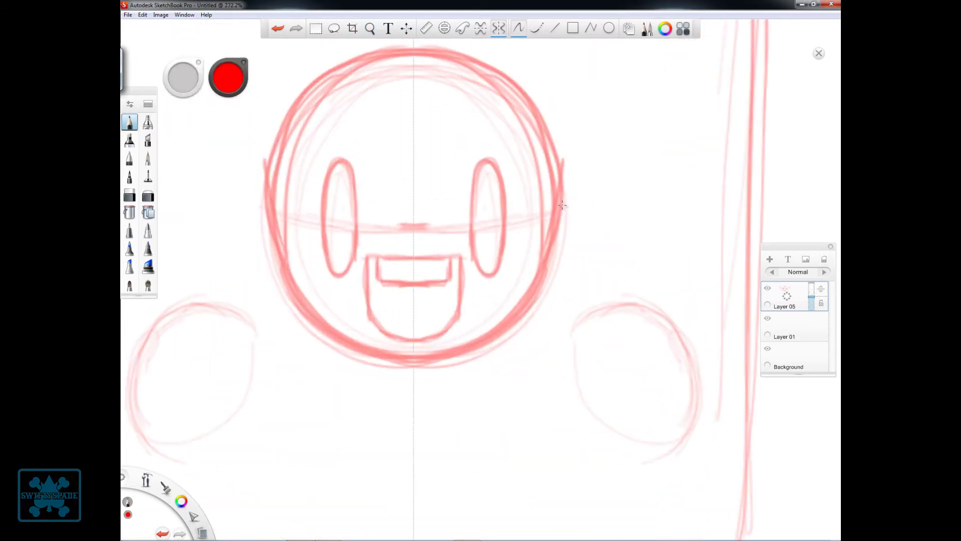
{"action": "mouse_move", "coordinate": [560, 200]}
{"action": "left_mouse_down"}
{"action": "mouse_move", "coordinate": [596, 251]}
{"action": "mouse_move", "coordinate": [554, 239]}
{"action": "mouse_move", "coordinate": [568, 253]}
{"action": "mouse_move", "coordinate": [526, 314]}
{"action": "left_mouse_up"}
{"action": "scroll", "coordinate": [489, 308], "scroll_direction": "down", "scroll_amount": 2}
{"action": "scroll", "coordinate": [617, 223], "scroll_direction": "up", "scroll_amount": 2}
{"action": "left_click_drag", "start_coordinate": [554, 242], "coordinate": [580, 238]}
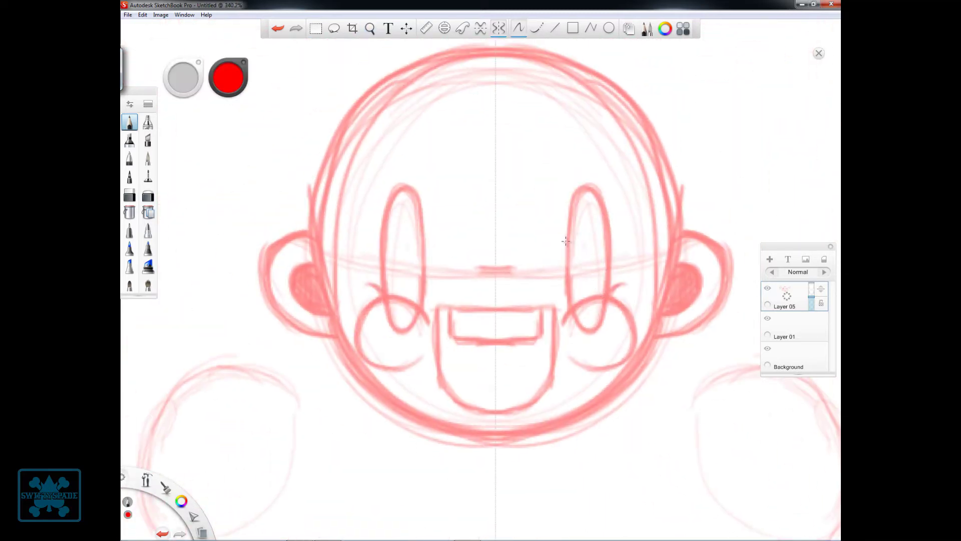
{"action": "scroll", "coordinate": [580, 238], "scroll_direction": "down", "scroll_amount": 3}
{"action": "mouse_move", "coordinate": [500, 260]}
{"action": "left_mouse_down"}
{"action": "mouse_move", "coordinate": [551, 305]}
{"action": "mouse_move", "coordinate": [601, 250]}
{"action": "left_mouse_up"}
Draw big fingered paws at the shoulders and lower-body curves beneath them
{"action": "scroll", "coordinate": [573, 324], "scroll_direction": "down", "scroll_amount": 4}
{"action": "scroll", "coordinate": [572, 324], "scroll_direction": "up", "scroll_amount": 5}
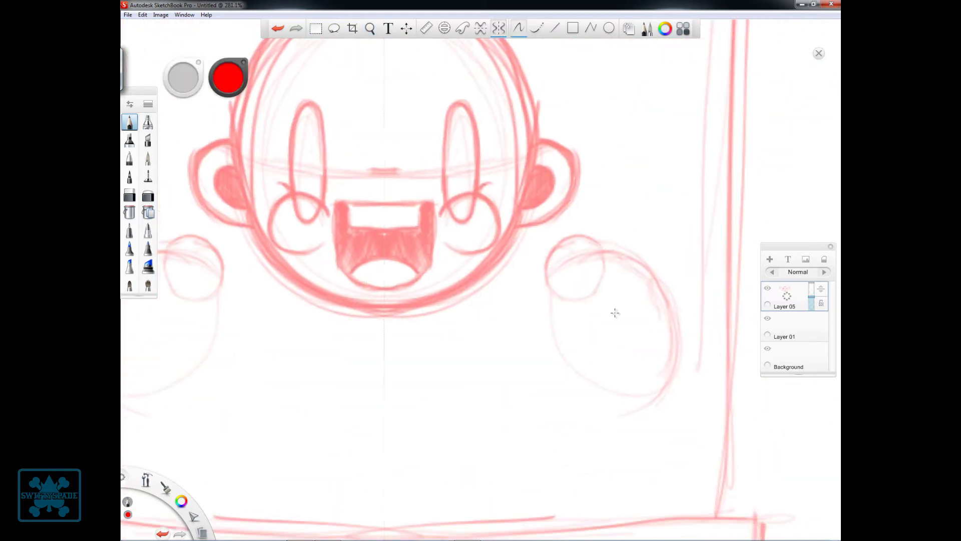
{"action": "left_click_drag", "start_coordinate": [550, 308], "coordinate": [541, 305]}
{"action": "left_click_drag", "start_coordinate": [600, 301], "coordinate": [650, 350]}
{"action": "left_click_drag", "start_coordinate": [553, 353], "coordinate": [645, 363]}
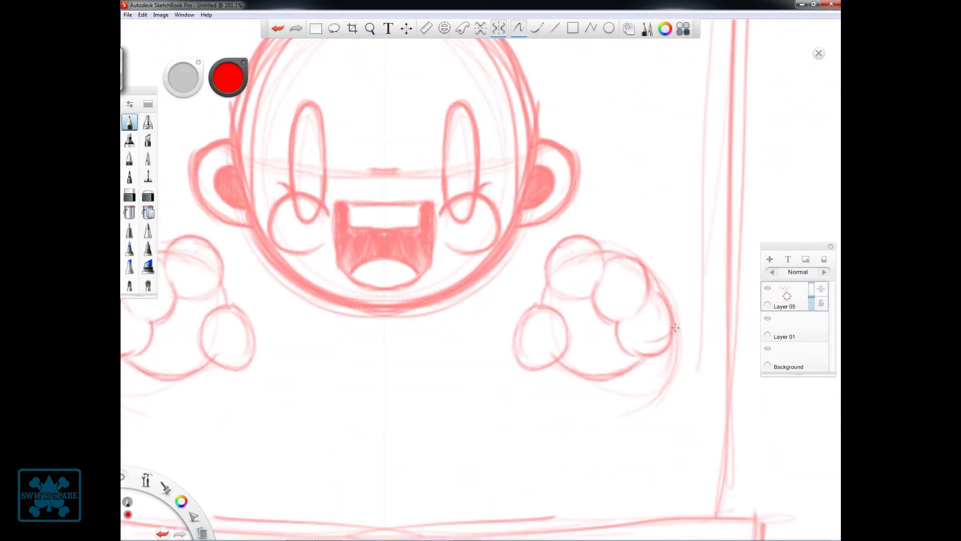
{"action": "left_click_drag", "start_coordinate": [601, 255], "coordinate": [643, 331]}
{"action": "scroll", "coordinate": [579, 278], "scroll_direction": "down", "scroll_amount": 2}
{"action": "scroll", "coordinate": [607, 302], "scroll_direction": "down", "scroll_amount": 3}
{"action": "scroll", "coordinate": [515, 296], "scroll_direction": "up", "scroll_amount": 5}
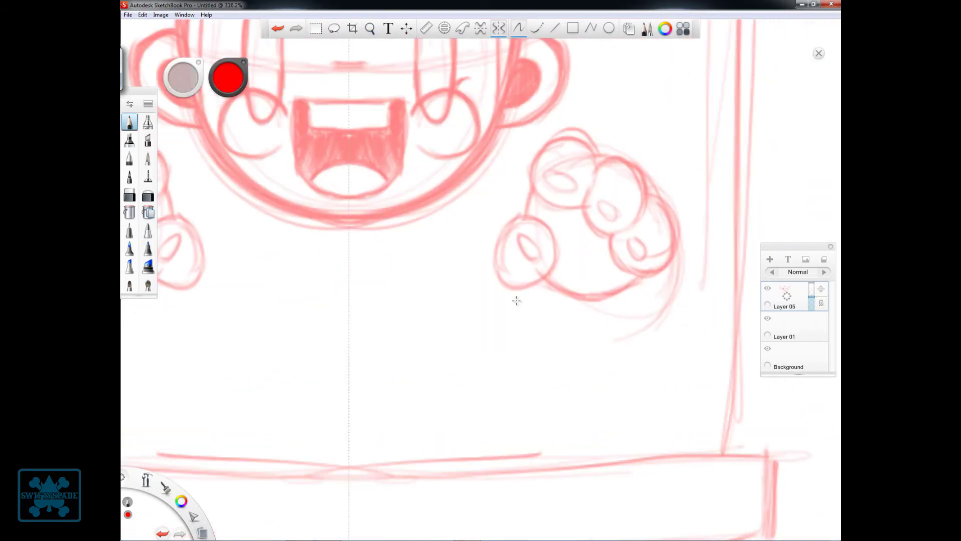
{"action": "scroll", "coordinate": [390, 181], "scroll_direction": "up", "scroll_amount": 2}
{"action": "left_click_drag", "start_coordinate": [315, 326], "coordinate": [348, 383]}
Add the belly curve, a hatched forehead oval, a hair tuft and eye pupils
{"action": "scroll", "coordinate": [435, 307], "scroll_direction": "up", "scroll_amount": 2}
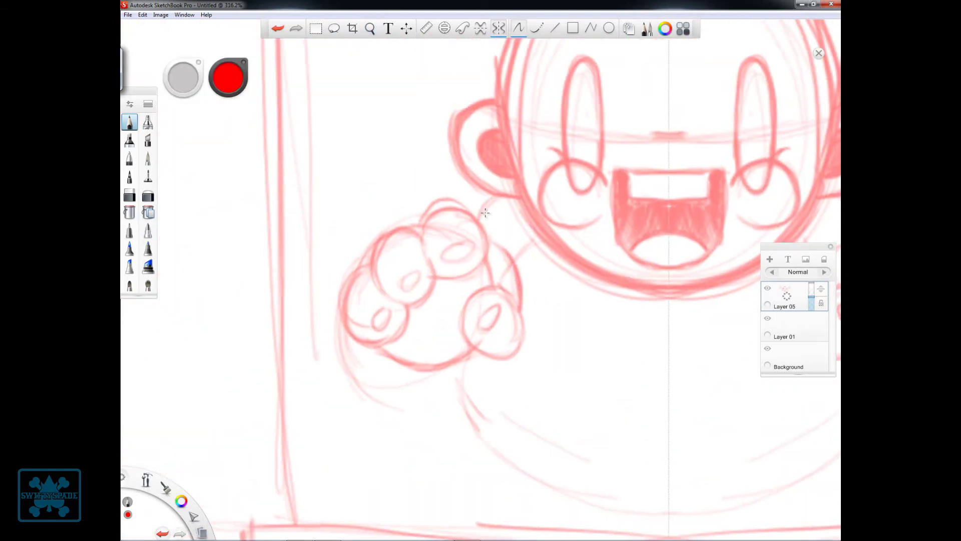
{"action": "scroll", "coordinate": [394, 304], "scroll_direction": "down", "scroll_amount": 2}
{"action": "left_click_drag", "start_coordinate": [521, 295], "coordinate": [618, 287]}
{"action": "scroll", "coordinate": [567, 310], "scroll_direction": "down", "scroll_amount": 2}
{"action": "scroll", "coordinate": [619, 317], "scroll_direction": "down", "scroll_amount": 1}
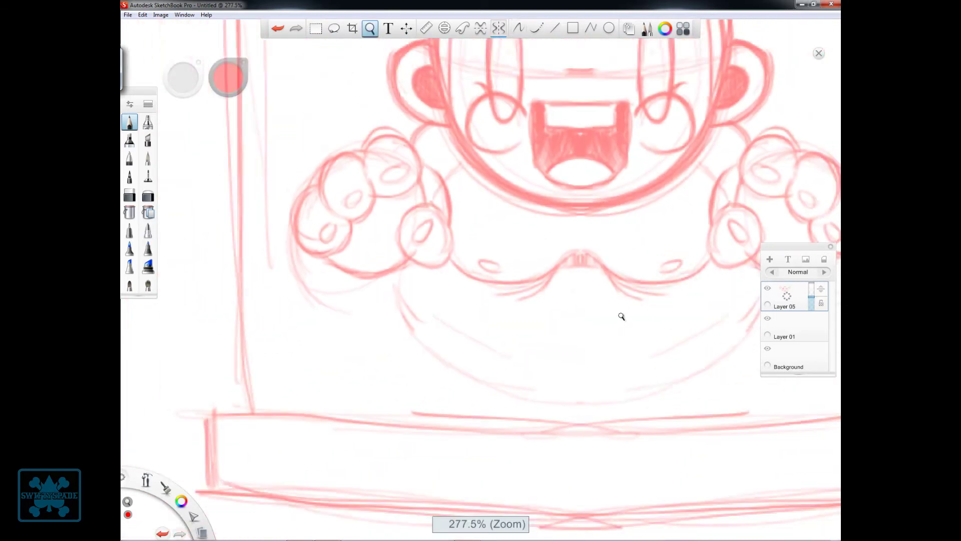
{"action": "scroll", "coordinate": [676, 228], "scroll_direction": "up", "scroll_amount": 3}
{"action": "mouse_move", "coordinate": [677, 228]}
{"action": "left_mouse_down"}
{"action": "mouse_move", "coordinate": [497, 251]}
{"action": "mouse_move", "coordinate": [555, 251]}
{"action": "mouse_move", "coordinate": [555, 290]}
{"action": "left_mouse_up"}
{"action": "left_click_drag", "start_coordinate": [500, 307], "coordinate": [526, 318]}
{"action": "left_click_drag", "start_coordinate": [480, 145], "coordinate": [520, 86]}
{"action": "mouse_move", "coordinate": [440, 273]}
{"action": "left_mouse_down"}
{"action": "mouse_move", "coordinate": [429, 329]}
{"action": "mouse_move", "coordinate": [433, 250]}
{"action": "left_mouse_up"}
{"action": "left_click_drag", "start_coordinate": [493, 332], "coordinate": [523, 350]}
Add a forehead ring and detail the belly with a navel and strokes
{"action": "scroll", "coordinate": [693, 302], "scroll_direction": "down", "scroll_amount": 5}
{"action": "scroll", "coordinate": [693, 303], "scroll_direction": "down", "scroll_amount": 5}
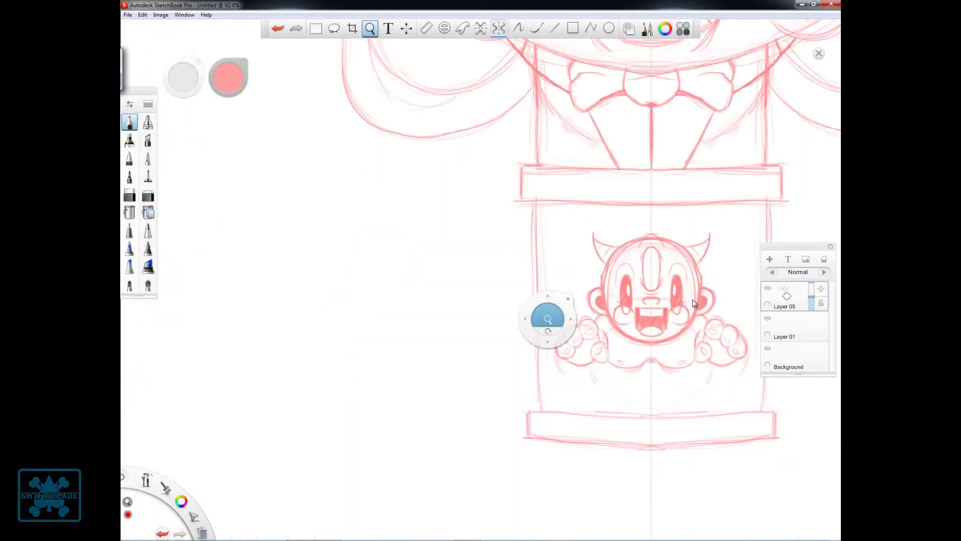
{"action": "scroll", "coordinate": [596, 236], "scroll_direction": "up", "scroll_amount": 5}
{"action": "mouse_move", "coordinate": [453, 287]}
{"action": "left_mouse_down"}
{"action": "mouse_move", "coordinate": [478, 280]}
{"action": "mouse_move", "coordinate": [518, 398]}
{"action": "left_mouse_up"}
{"action": "scroll", "coordinate": [616, 318], "scroll_direction": "down", "scroll_amount": 5}
{"action": "scroll", "coordinate": [692, 164], "scroll_direction": "up", "scroll_amount": 2}
{"action": "scroll", "coordinate": [493, 221], "scroll_direction": "up", "scroll_amount": 2}
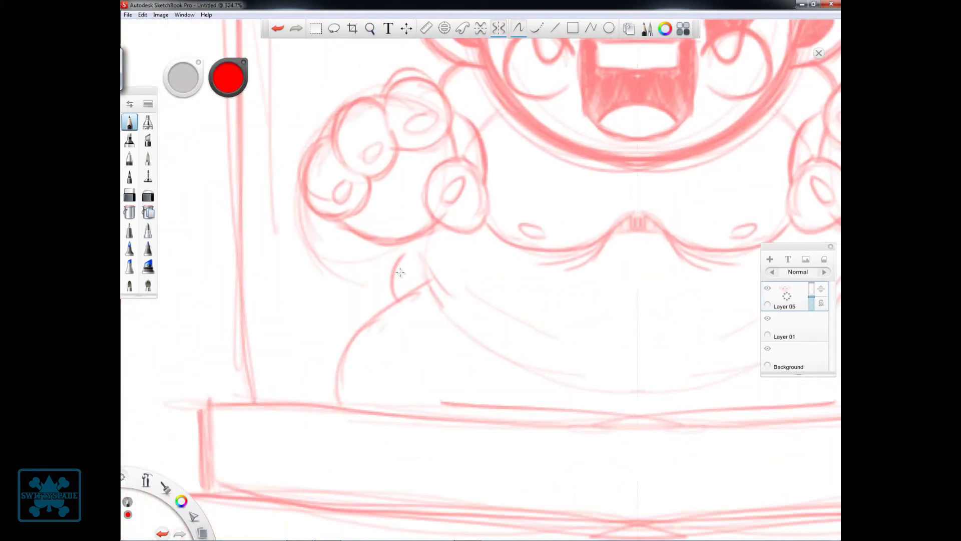
{"action": "scroll", "coordinate": [492, 222], "scroll_direction": "up", "scroll_amount": 1}
{"action": "left_click_drag", "start_coordinate": [513, 300], "coordinate": [531, 321]}
{"action": "left_click_drag", "start_coordinate": [680, 315], "coordinate": [506, 305]}
{"action": "left_click_drag", "start_coordinate": [575, 261], "coordinate": [506, 311]}
{"action": "left_click_drag", "start_coordinate": [532, 261], "coordinate": [592, 285]}
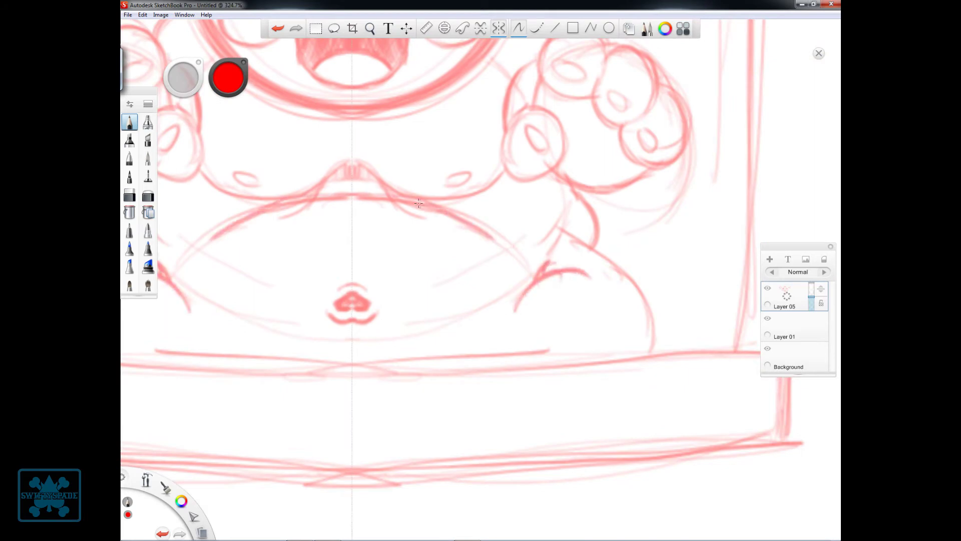
{"action": "left_click_drag", "start_coordinate": [456, 215], "coordinate": [539, 275]}
{"action": "mouse_move", "coordinate": [592, 245]}
{"action": "left_mouse_down"}
{"action": "mouse_move", "coordinate": [625, 258]}
{"action": "mouse_move", "coordinate": [645, 310]}
{"action": "mouse_move", "coordinate": [581, 376]}
{"action": "left_mouse_up"}
{"action": "mouse_move", "coordinate": [631, 285]}
{"action": "left_mouse_down"}
{"action": "mouse_move", "coordinate": [578, 242]}
{"action": "mouse_move", "coordinate": [590, 241]}
{"action": "left_mouse_up"}
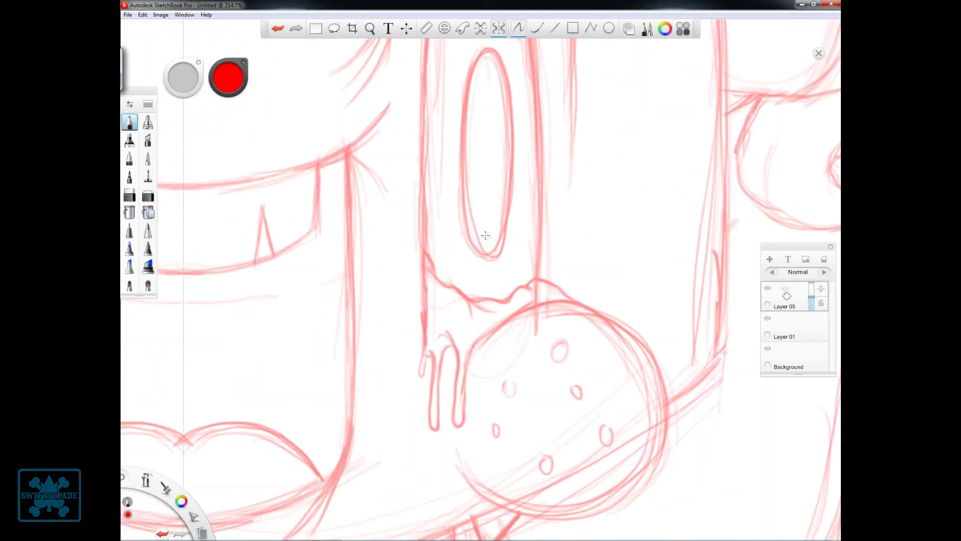
Thicken the large head's eye with a fang-like stroke and a heavy red fill
{"action": "left_click_drag", "start_coordinate": [478, 253], "coordinate": [495, 255]}
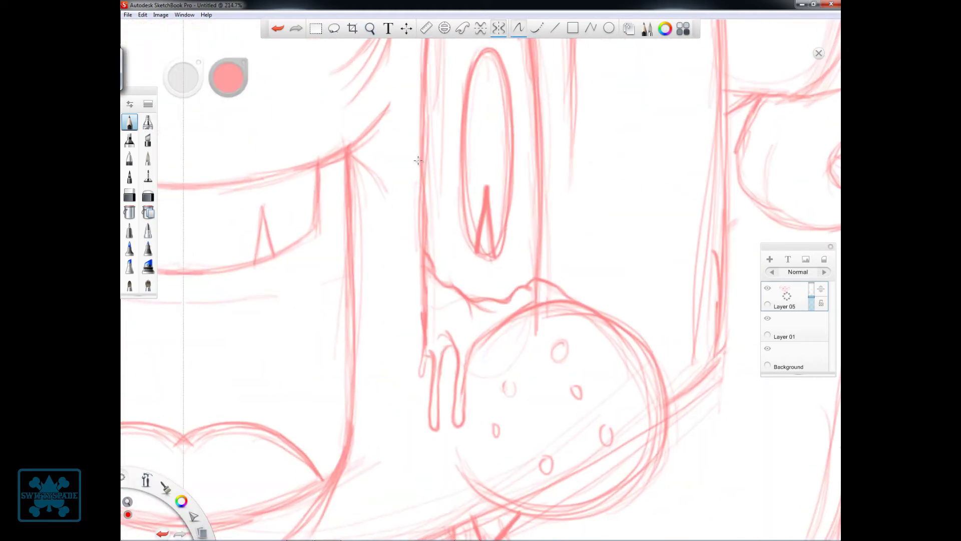
{"action": "mouse_move", "coordinate": [443, 65]}
{"action": "left_mouse_down"}
{"action": "mouse_move", "coordinate": [490, 295]}
{"action": "mouse_move", "coordinate": [528, 100]}
{"action": "mouse_move", "coordinate": [450, 281]}
{"action": "mouse_move", "coordinate": [466, 290]}
{"action": "left_mouse_up"}
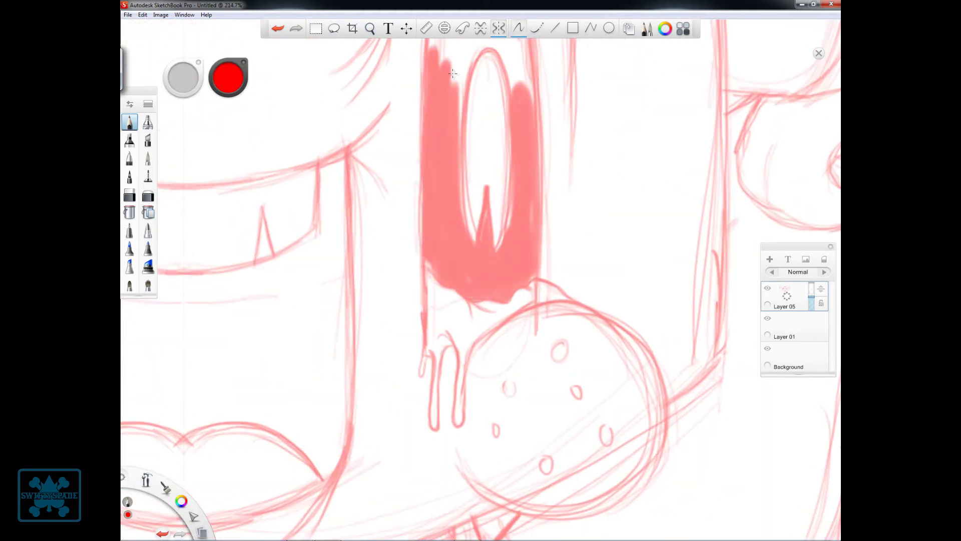
{"action": "left_click_drag", "start_coordinate": [500, 200], "coordinate": [516, 365]}
{"action": "mouse_move", "coordinate": [541, 280]}
{"action": "left_mouse_down"}
{"action": "mouse_move", "coordinate": [474, 242]}
{"action": "mouse_move", "coordinate": [500, 115]}
{"action": "left_mouse_up"}
{"action": "scroll", "coordinate": [575, 272], "scroll_direction": "down", "scroll_amount": 5}
{"action": "scroll", "coordinate": [433, 345], "scroll_direction": "up", "scroll_amount": 3}
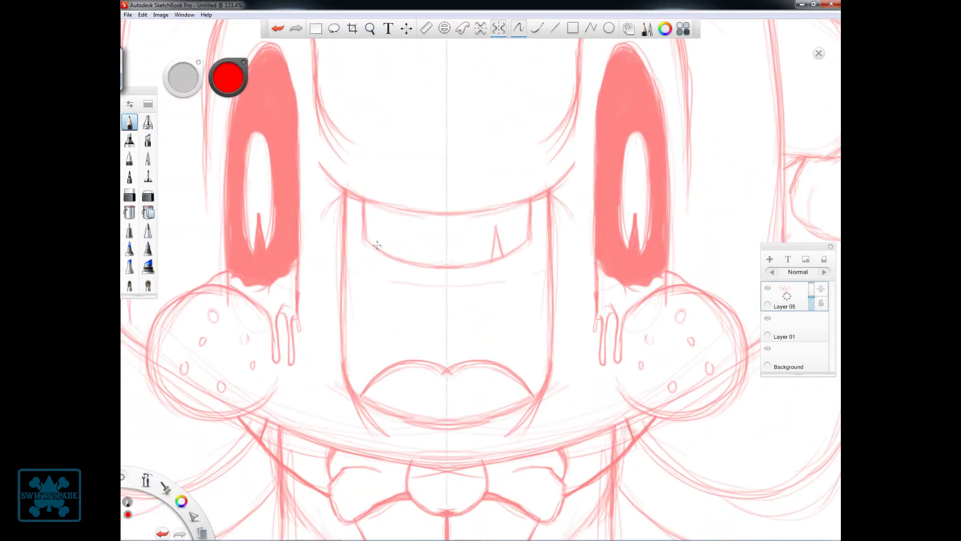
{"action": "scroll", "coordinate": [433, 345], "scroll_direction": "down", "scroll_amount": 5}
{"action": "scroll", "coordinate": [536, 275], "scroll_direction": "up", "scroll_amount": 5}
Add rows of round rivets along the jar's upper and lower bands
{"action": "mouse_move", "coordinate": [403, 418]}
{"action": "left_mouse_down"}
{"action": "mouse_move", "coordinate": [607, 317]}
{"action": "mouse_move", "coordinate": [613, 214]}
{"action": "left_mouse_up"}
{"action": "left_click_drag", "start_coordinate": [553, 206], "coordinate": [551, 207]}
{"action": "left_click_drag", "start_coordinate": [481, 208], "coordinate": [479, 208]}
{"action": "left_click_drag", "start_coordinate": [501, 351], "coordinate": [501, 115]}
{"action": "left_click_drag", "start_coordinate": [601, 347], "coordinate": [599, 349]}
{"action": "left_click_drag", "start_coordinate": [484, 356], "coordinate": [483, 357]}
Zoom and pan to centre the whole character and check the rivets
{"action": "scroll", "coordinate": [623, 318], "scroll_direction": "up", "scroll_amount": 3}
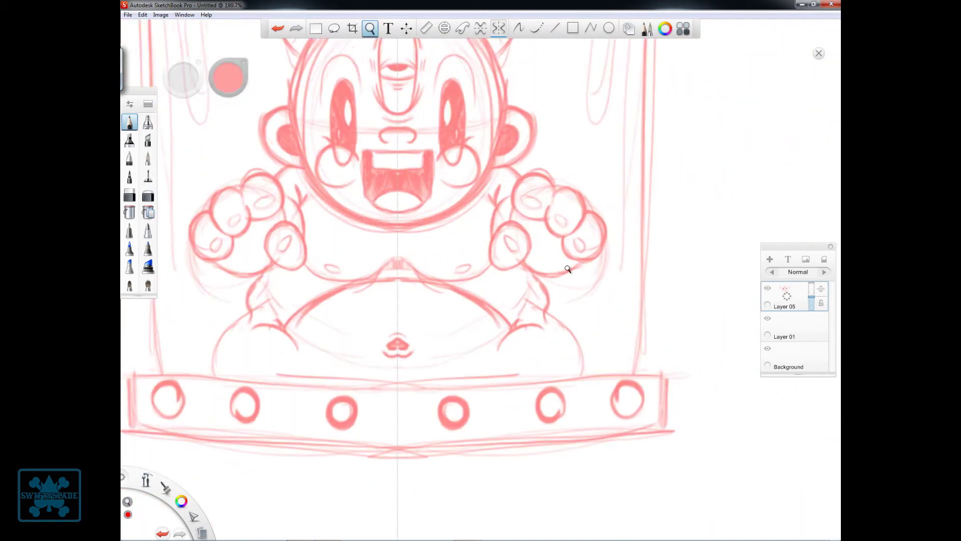
{"action": "scroll", "coordinate": [624, 318], "scroll_direction": "down", "scroll_amount": 3}
{"action": "scroll", "coordinate": [624, 319], "scroll_direction": "down", "scroll_amount": 4}
{"action": "scroll", "coordinate": [650, 278], "scroll_direction": "up", "scroll_amount": 2}
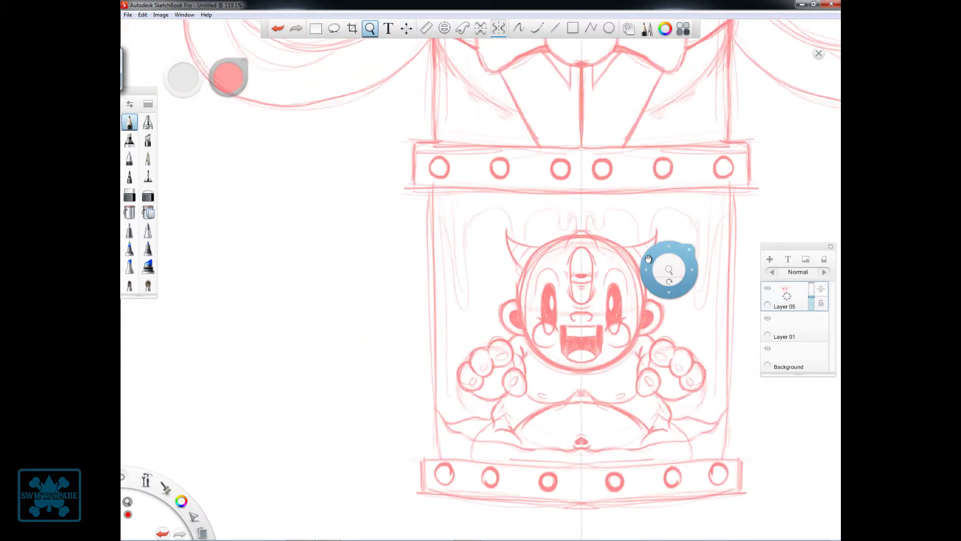
{"action": "scroll", "coordinate": [656, 266], "scroll_direction": "up", "scroll_amount": 3}
{"action": "scroll", "coordinate": [615, 242], "scroll_direction": "down", "scroll_amount": 5}
{"action": "scroll", "coordinate": [606, 228], "scroll_direction": "up", "scroll_amount": 5}
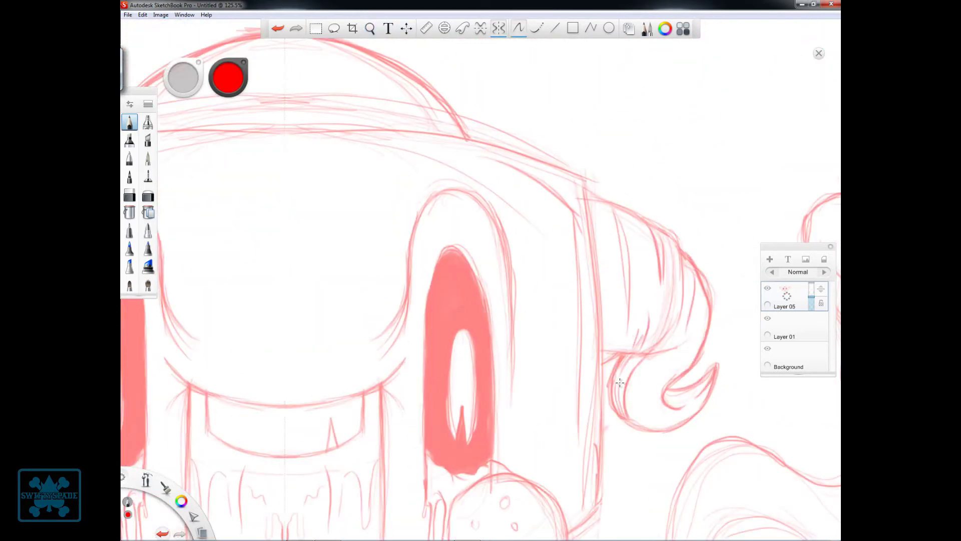
{"action": "scroll", "coordinate": [620, 388], "scroll_direction": "down", "scroll_amount": 3}
{"action": "left_click_drag", "start_coordinate": [619, 390], "coordinate": [614, 385]}
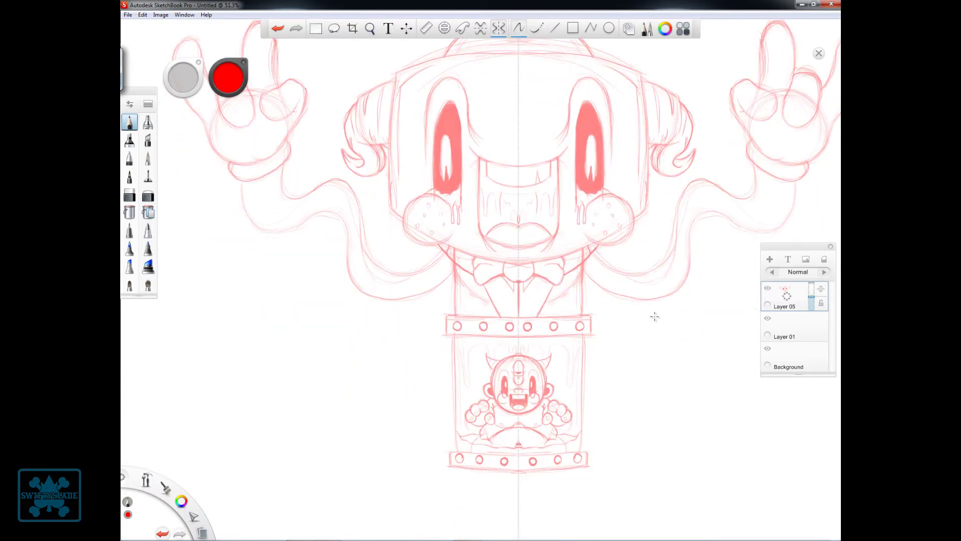
{"action": "scroll", "coordinate": [541, 294], "scroll_direction": "up", "scroll_amount": 2}
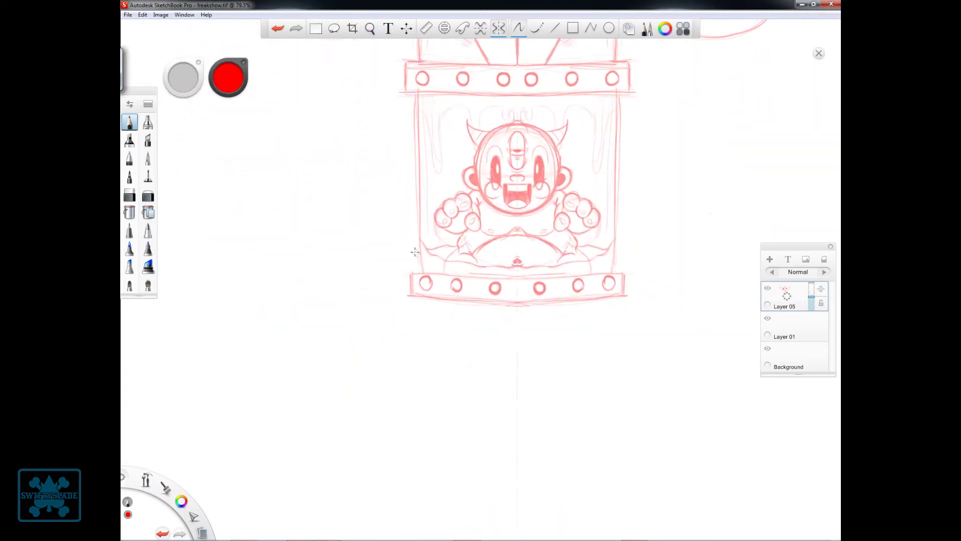
Draw mirrored, bottom-shaded eye sockets and the skull's outer sides and lower edge below the jar
{"action": "left_click_drag", "start_coordinate": [406, 253], "coordinate": [440, 255]}
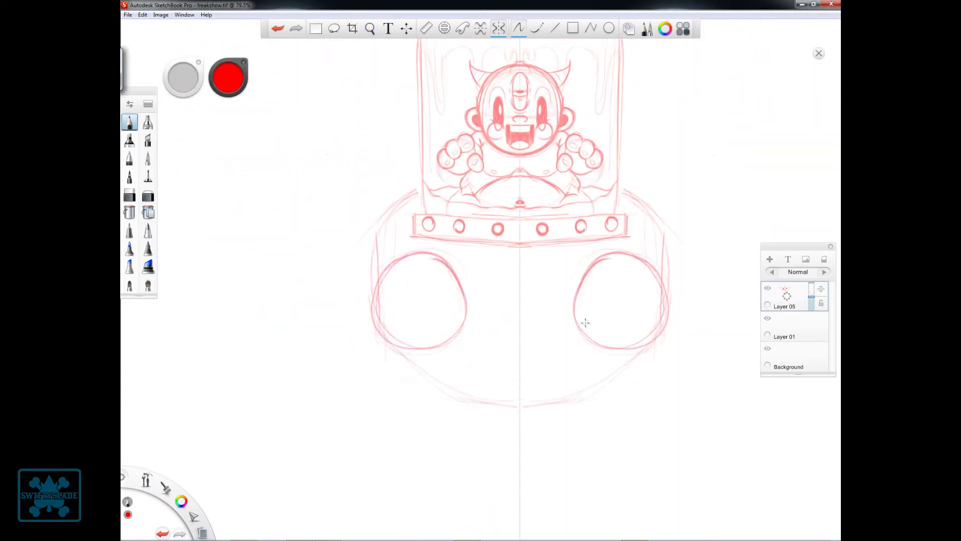
{"action": "left_click_drag", "start_coordinate": [460, 328], "coordinate": [426, 353]}
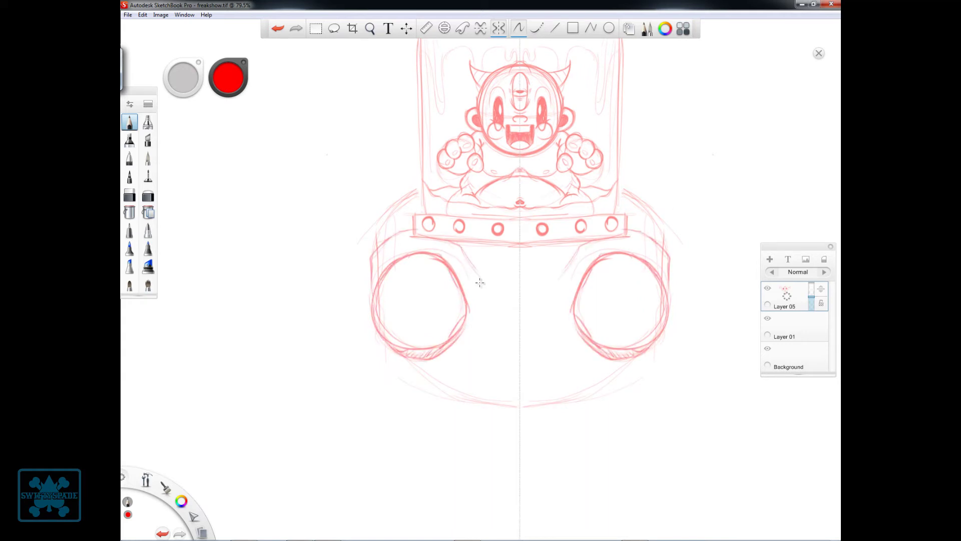
{"action": "left_click_drag", "start_coordinate": [363, 299], "coordinate": [408, 194]}
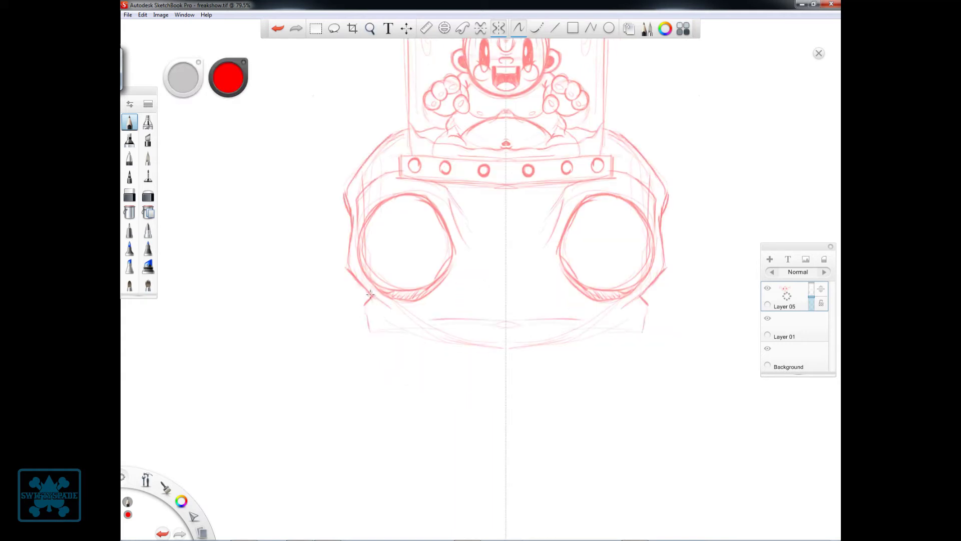
{"action": "left_click_drag", "start_coordinate": [370, 296], "coordinate": [503, 312]}
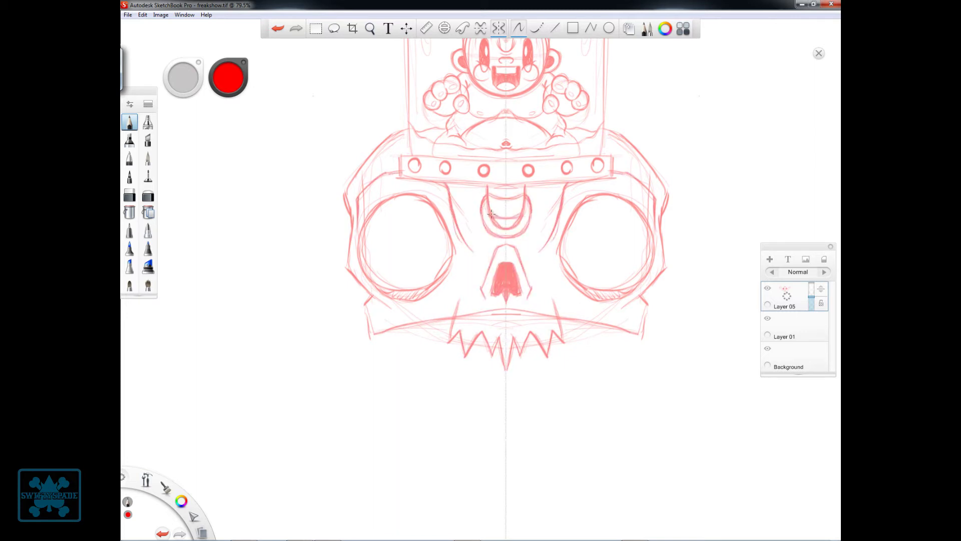
Trace the socket edges, add strokes beneath them, and darken the side lobes
{"action": "left_click_drag", "start_coordinate": [590, 290], "coordinate": [606, 212]}
{"action": "left_click_drag", "start_coordinate": [420, 170], "coordinate": [414, 253]}
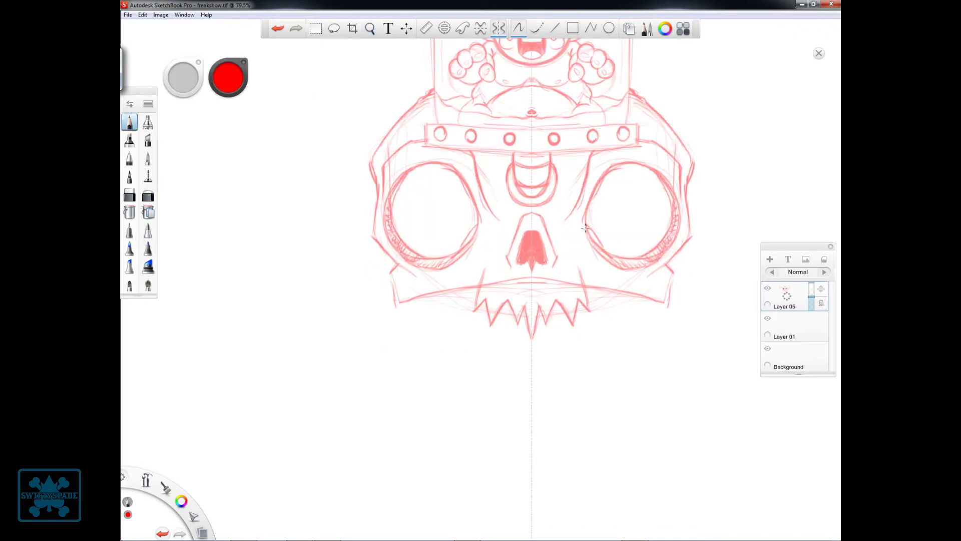
{"action": "left_click_drag", "start_coordinate": [585, 228], "coordinate": [626, 280]}
{"action": "left_click_drag", "start_coordinate": [617, 242], "coordinate": [522, 201]}
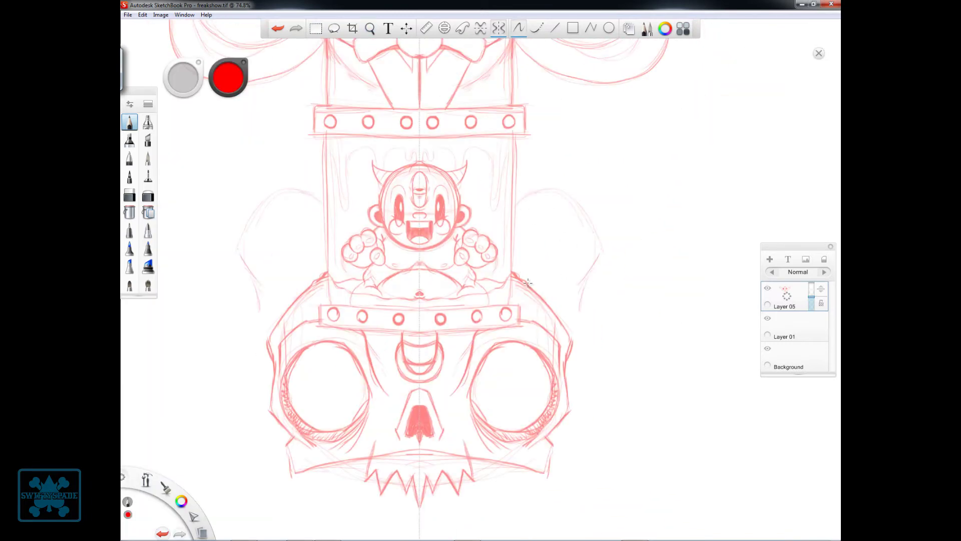
{"action": "left_click_drag", "start_coordinate": [587, 288], "coordinate": [600, 248]}
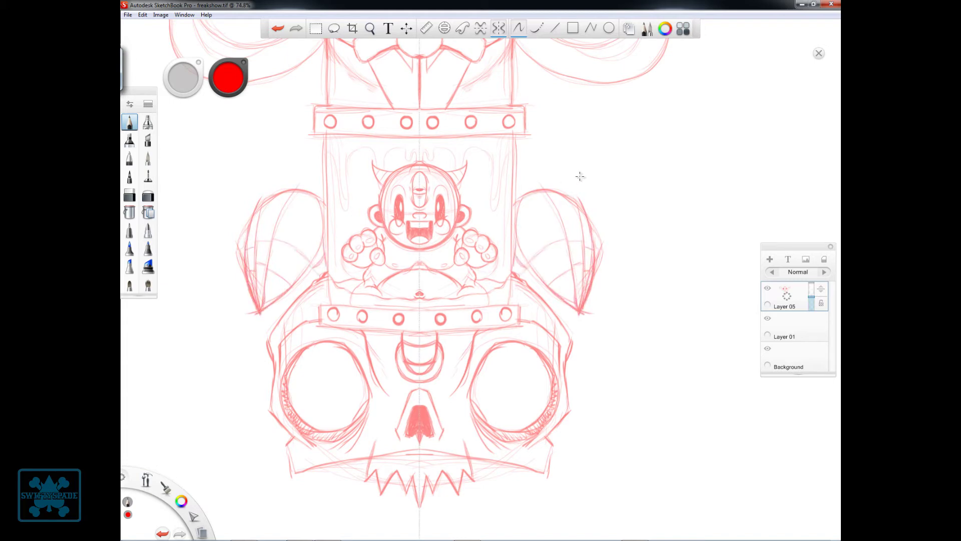
Sketch the skull's jaw outline and fill its corners red
{"action": "scroll", "coordinate": [591, 270], "scroll_direction": "down", "scroll_amount": 2}
{"action": "scroll", "coordinate": [585, 343], "scroll_direction": "up", "scroll_amount": 3}
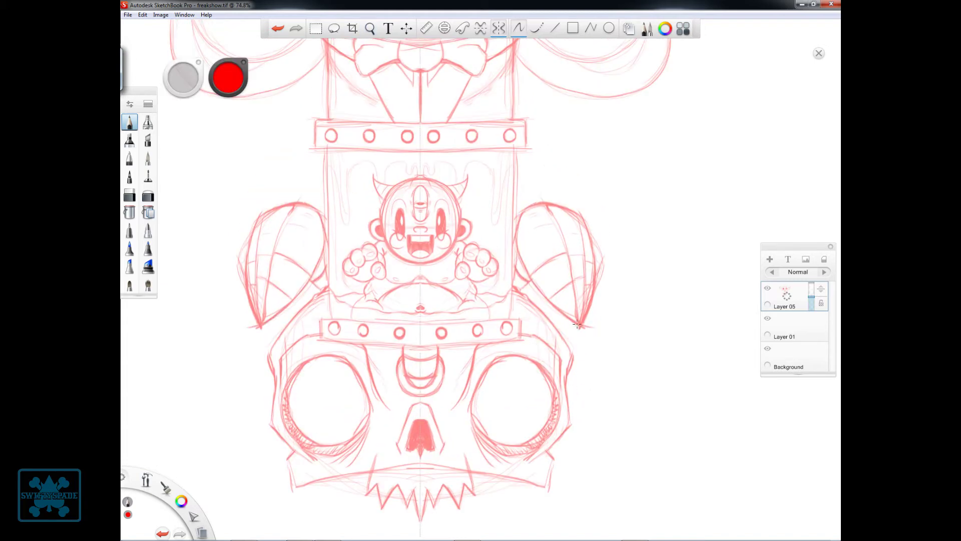
{"action": "scroll", "coordinate": [577, 325], "scroll_direction": "down", "scroll_amount": 2}
{"action": "scroll", "coordinate": [452, 318], "scroll_direction": "up", "scroll_amount": 2}
{"action": "scroll", "coordinate": [453, 318], "scroll_direction": "right", "scroll_amount": 3}
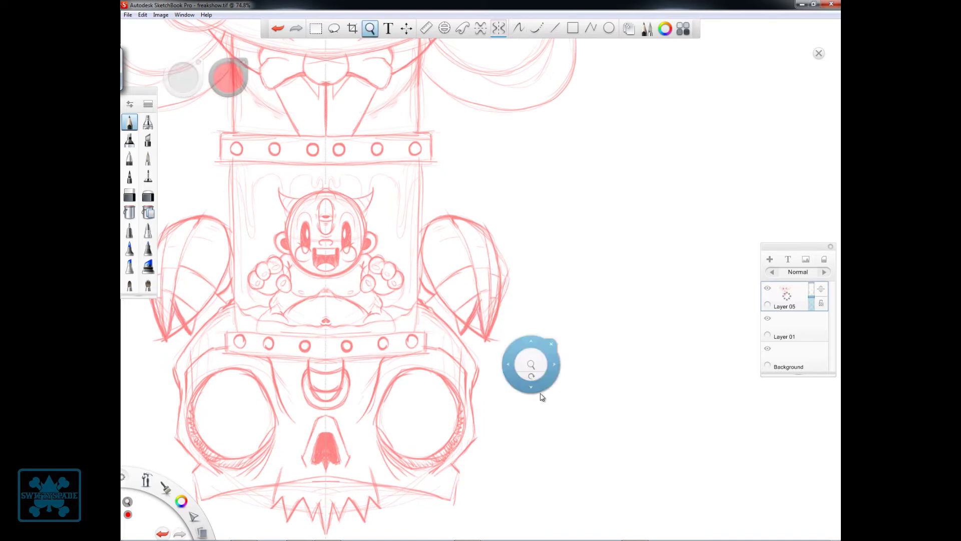
{"action": "scroll", "coordinate": [538, 393], "scroll_direction": "down", "scroll_amount": 4}
{"action": "scroll", "coordinate": [538, 393], "scroll_direction": "left", "scroll_amount": 3}
{"action": "left_click_drag", "start_coordinate": [366, 327], "coordinate": [476, 382]}
{"action": "mouse_move", "coordinate": [393, 292]}
{"action": "left_mouse_down"}
{"action": "mouse_move", "coordinate": [395, 326]}
{"action": "mouse_move", "coordinate": [436, 346]}
{"action": "left_mouse_up"}
{"action": "left_click_drag", "start_coordinate": [194, 49], "coordinate": [195, 56]}
{"action": "left_click_drag", "start_coordinate": [400, 293], "coordinate": [423, 331]}
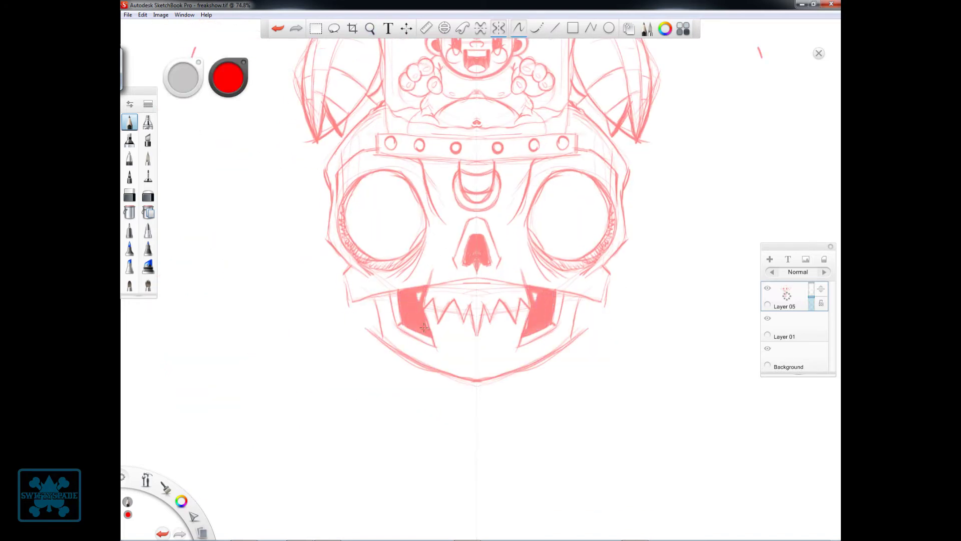
Erase the stray side horn strokes with the eraser
{"action": "scroll", "coordinate": [455, 300], "scroll_direction": "up", "scroll_amount": 5}
{"action": "key", "text": "e"}
{"action": "left_click_drag", "start_coordinate": [301, 166], "coordinate": [324, 218]}
{"action": "key", "text": "e"}
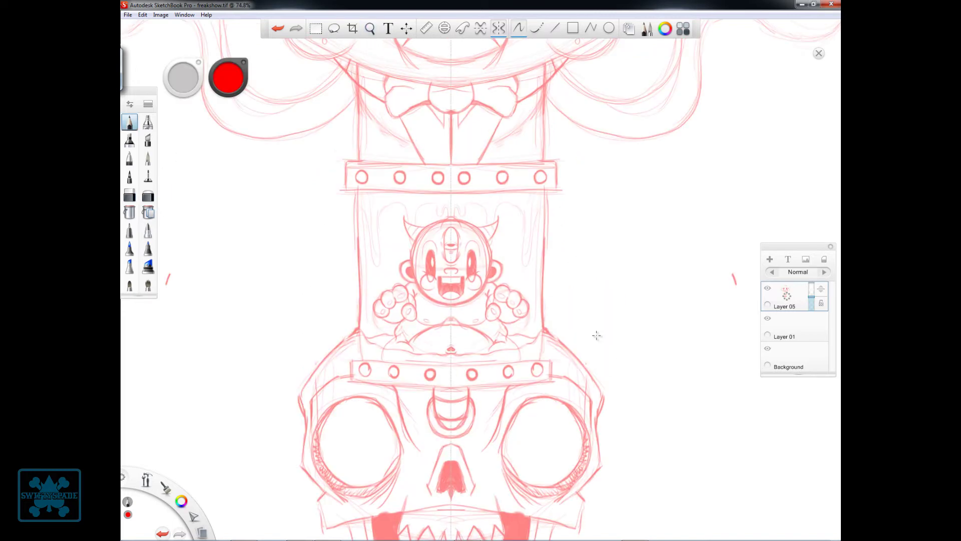
{"action": "scroll", "coordinate": [595, 325], "scroll_direction": "up", "scroll_amount": 3}
Draw zigzag spikes beside the jar
{"action": "left_click_drag", "start_coordinate": [573, 340], "coordinate": [622, 263]}
{"action": "left_click_drag", "start_coordinate": [622, 252], "coordinate": [549, 323]}
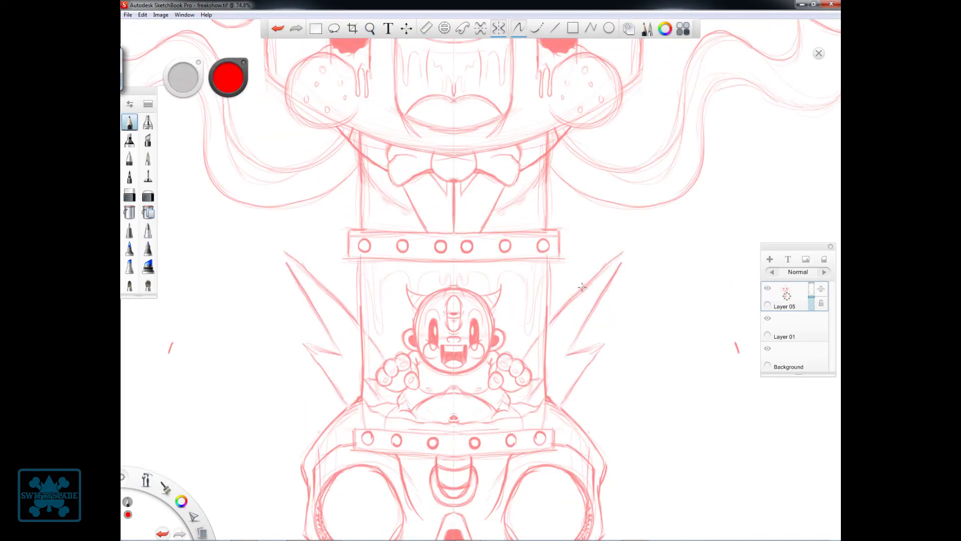
{"action": "left_click_drag", "start_coordinate": [582, 287], "coordinate": [561, 410]}
Outline the skull's zigzag nose and darken the mouth corners red
{"action": "left_click_drag", "start_coordinate": [638, 337], "coordinate": [552, 266]}
{"action": "mouse_move", "coordinate": [447, 279]}
{"action": "left_mouse_down"}
{"action": "mouse_move", "coordinate": [463, 241]}
{"action": "mouse_move", "coordinate": [468, 387]}
{"action": "left_mouse_up"}
{"action": "left_click_drag", "start_coordinate": [438, 350], "coordinate": [450, 298]}
{"action": "mouse_move", "coordinate": [503, 377]}
{"action": "left_mouse_down"}
{"action": "mouse_move", "coordinate": [574, 429]}
{"action": "mouse_move", "coordinate": [561, 369]}
{"action": "mouse_move", "coordinate": [551, 401]}
{"action": "left_mouse_up"}
{"action": "left_click_drag", "start_coordinate": [431, 306], "coordinate": [501, 406]}
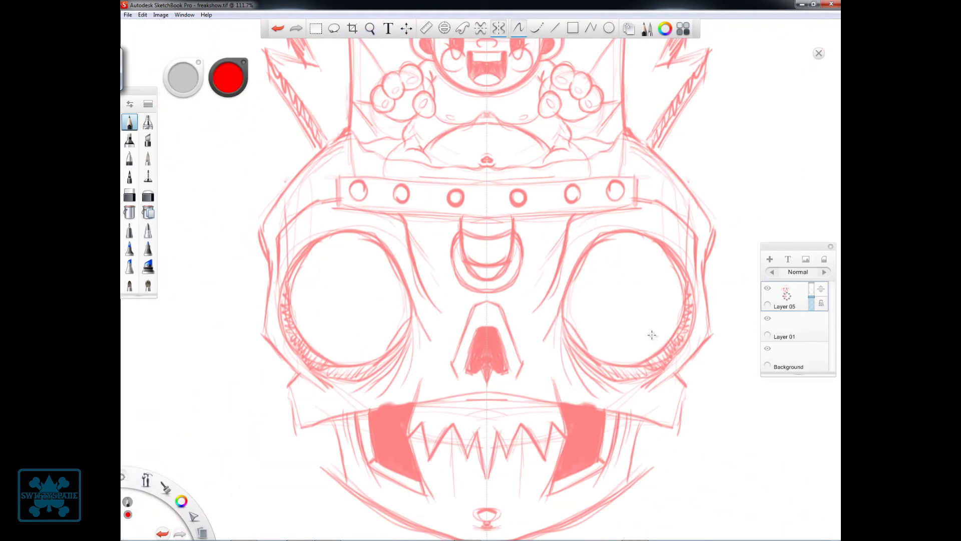
Fill both eye sockets red and erase a white X into each
{"action": "left_click_drag", "start_coordinate": [570, 241], "coordinate": [651, 355]}
{"action": "mouse_move", "coordinate": [621, 245]}
{"action": "left_mouse_down"}
{"action": "mouse_move", "coordinate": [594, 285]}
{"action": "mouse_move", "coordinate": [638, 254]}
{"action": "mouse_move", "coordinate": [648, 320]}
{"action": "left_mouse_up"}
{"action": "key", "text": "e"}
{"action": "left_click_drag", "start_coordinate": [645, 269], "coordinate": [588, 330]}
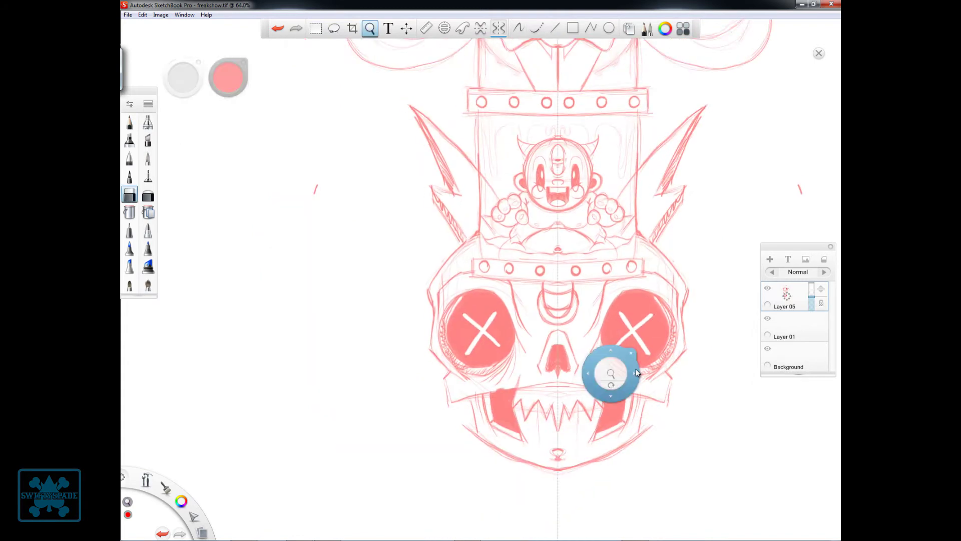
Draw bold angled bars over the side spikes flanking the jar
{"action": "mouse_move", "coordinate": [611, 369]}
{"action": "left_mouse_down"}
{"action": "mouse_move", "coordinate": [538, 397]}
{"action": "mouse_move", "coordinate": [568, 333]}
{"action": "mouse_move", "coordinate": [620, 328]}
{"action": "left_mouse_up"}
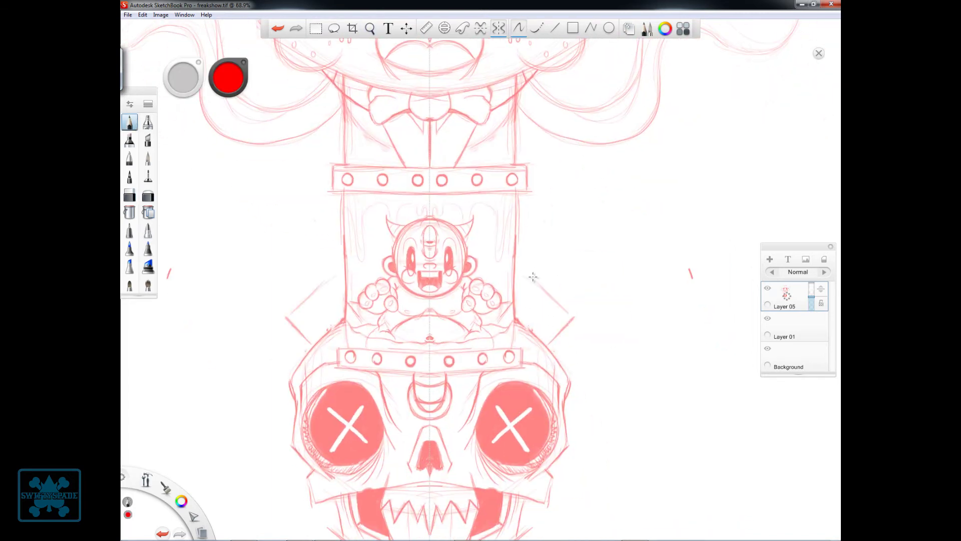
{"action": "left_click_drag", "start_coordinate": [516, 274], "coordinate": [567, 325]}
{"action": "left_click_drag", "start_coordinate": [539, 252], "coordinate": [529, 246]}
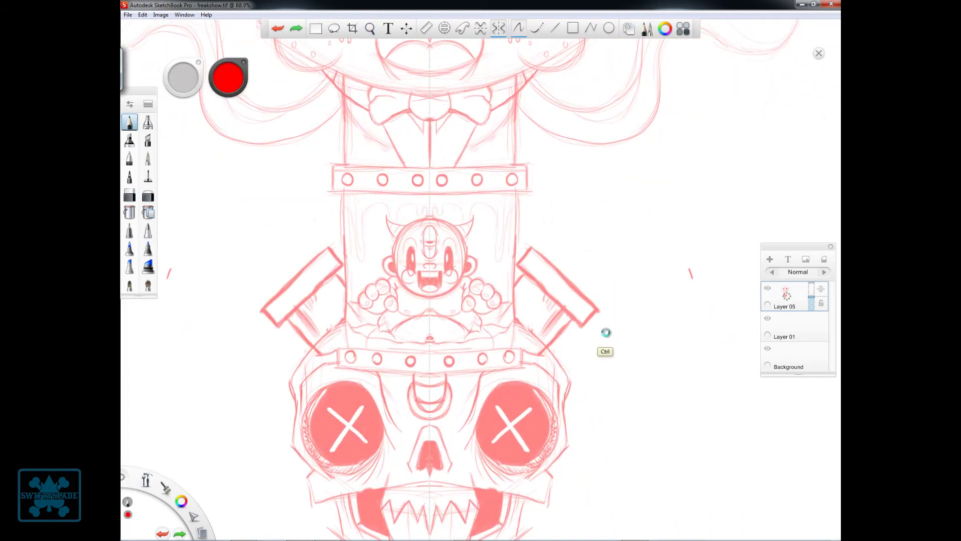
Outline the arm beside the jar in bold strokes
{"action": "left_click_drag", "start_coordinate": [608, 324], "coordinate": [566, 299]}
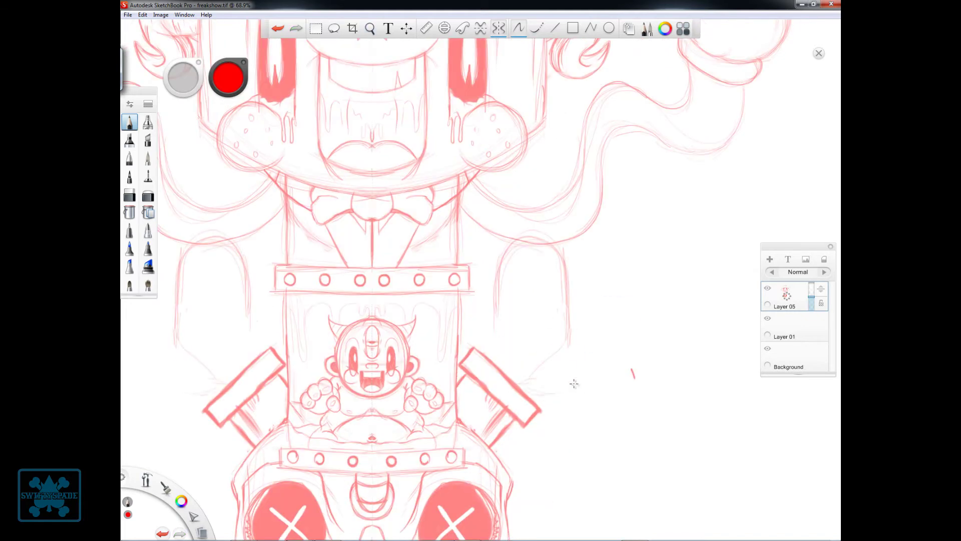
{"action": "left_click_drag", "start_coordinate": [574, 383], "coordinate": [503, 316]}
{"action": "left_click_drag", "start_coordinate": [531, 384], "coordinate": [566, 310]}
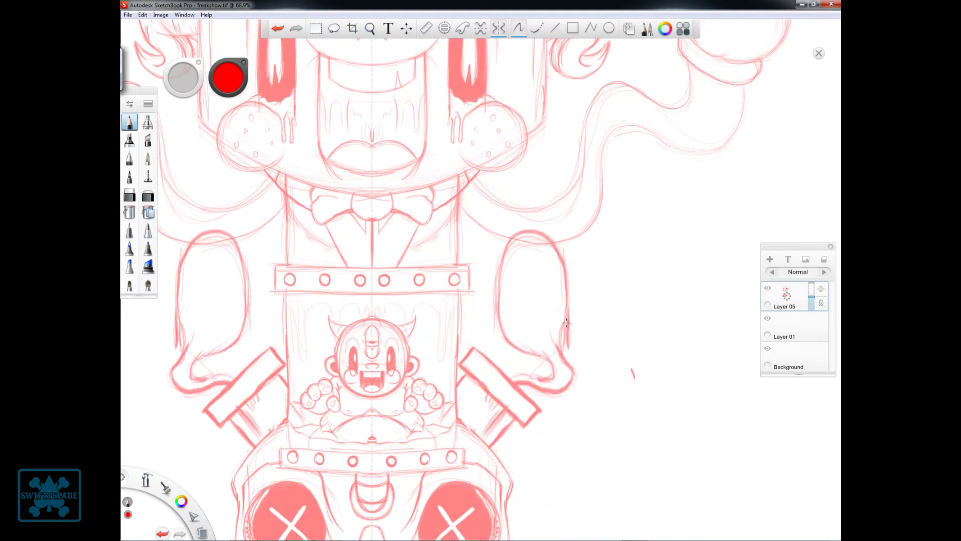
{"action": "scroll", "coordinate": [540, 358], "scroll_direction": "up", "scroll_amount": 3}
{"action": "mouse_move", "coordinate": [584, 361]}
{"action": "left_mouse_down"}
{"action": "mouse_move", "coordinate": [577, 415]}
{"action": "mouse_move", "coordinate": [449, 310]}
{"action": "left_mouse_up"}
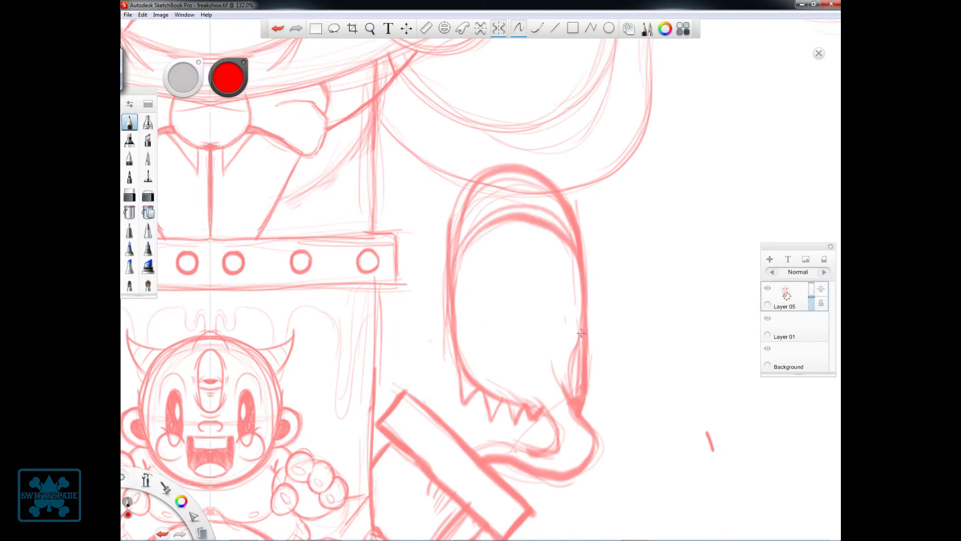
Erase the sketched arm and hand beside the jar
{"action": "key", "text": "e"}
{"action": "left_click_drag", "start_coordinate": [576, 200], "coordinate": [500, 326]}
{"action": "mouse_move", "coordinate": [551, 451]}
{"action": "left_mouse_down"}
{"action": "mouse_move", "coordinate": [487, 301]}
{"action": "mouse_move", "coordinate": [453, 343]}
{"action": "mouse_move", "coordinate": [564, 300]}
{"action": "mouse_move", "coordinate": [520, 253]}
{"action": "left_mouse_up"}
{"action": "key", "text": "e"}
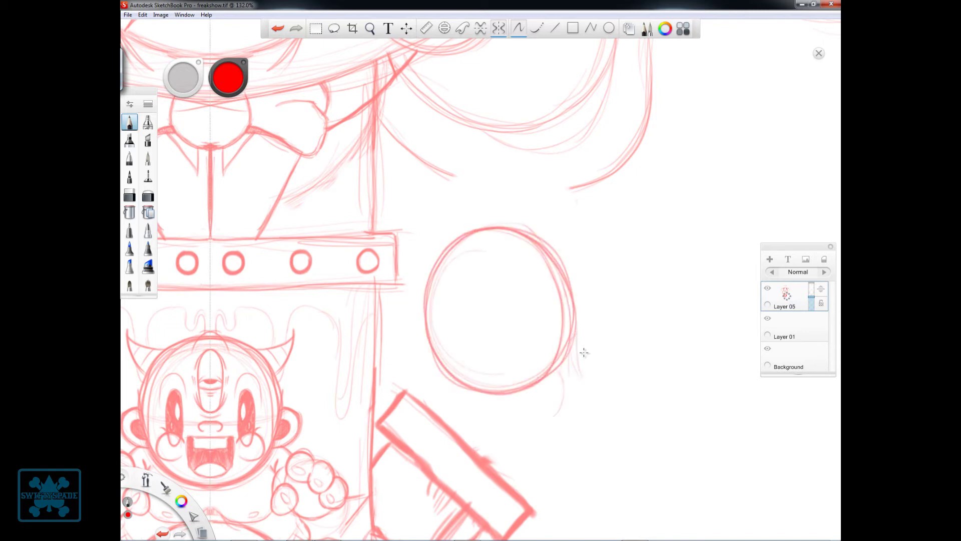
Draw a round eyeball with a pupil and trailing stalk beside the jar
{"action": "left_click_drag", "start_coordinate": [541, 383], "coordinate": [481, 453]}
{"action": "mouse_move", "coordinate": [528, 227]}
{"action": "left_mouse_down"}
{"action": "mouse_move", "coordinate": [593, 433]}
{"action": "mouse_move", "coordinate": [458, 378]}
{"action": "left_mouse_up"}
{"action": "mouse_move", "coordinate": [501, 300]}
{"action": "left_mouse_down"}
{"action": "mouse_move", "coordinate": [548, 329]}
{"action": "mouse_move", "coordinate": [517, 318]}
{"action": "left_mouse_up"}
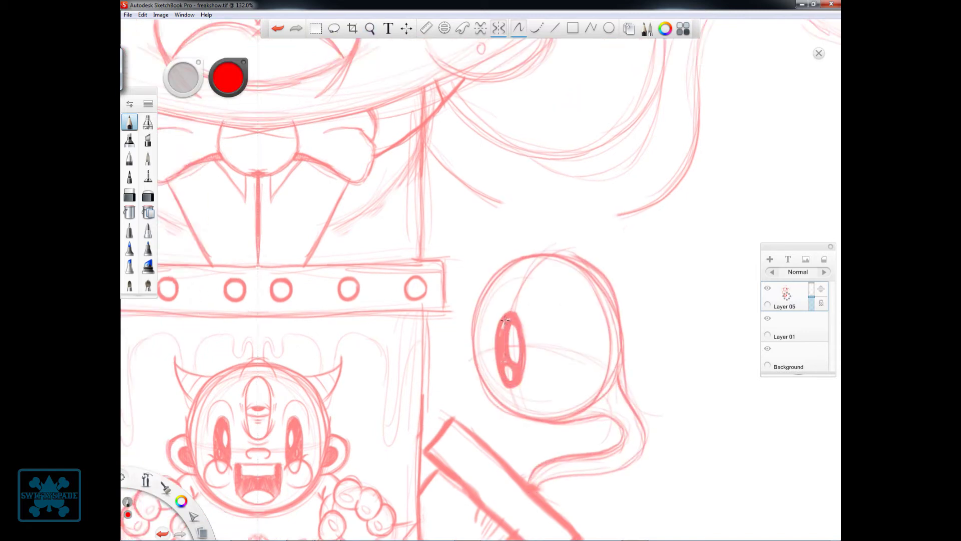
{"action": "left_click_drag", "start_coordinate": [648, 336], "coordinate": [469, 351]}
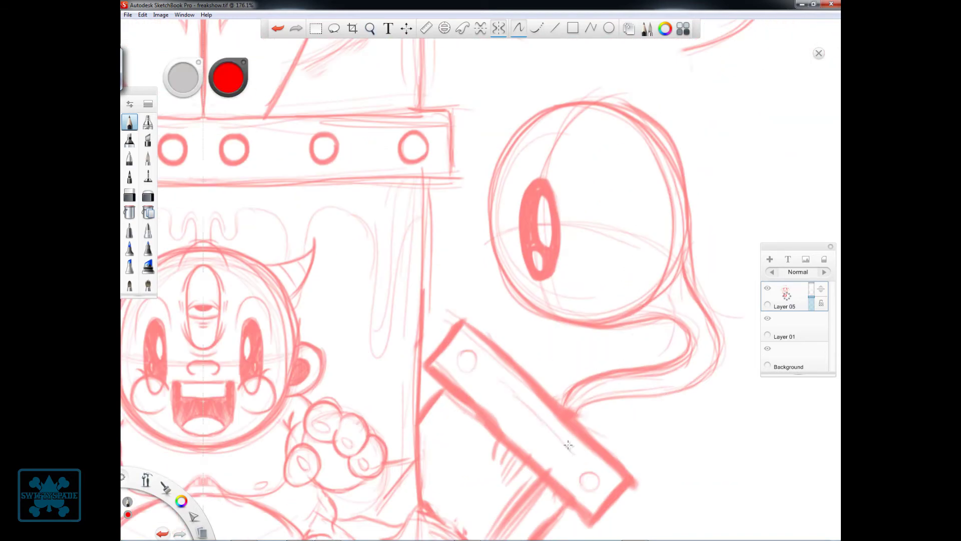
{"action": "left_click_drag", "start_coordinate": [668, 350], "coordinate": [442, 370]}
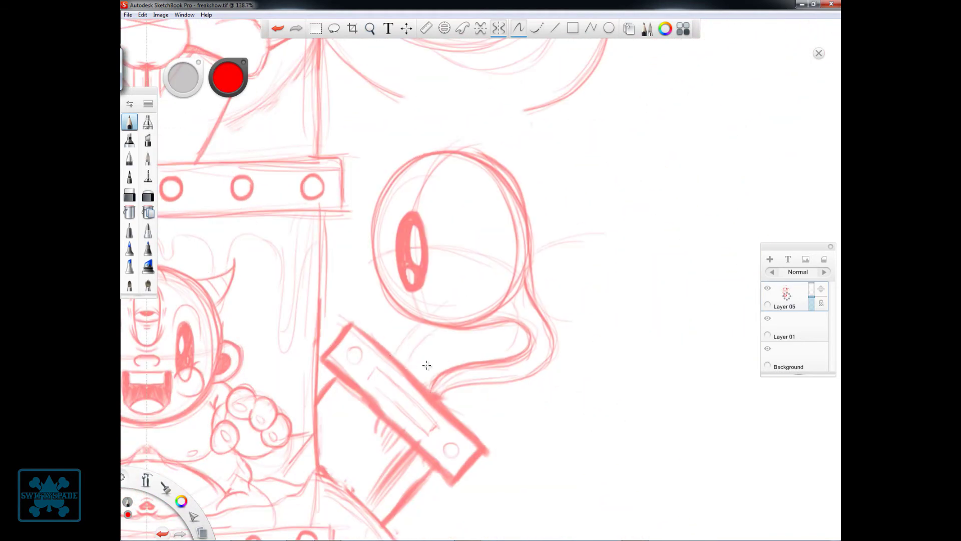
{"action": "scroll", "coordinate": [451, 315], "scroll_direction": "down", "scroll_amount": 3}
{"action": "scroll", "coordinate": [620, 333], "scroll_direction": "up", "scroll_amount": 2}
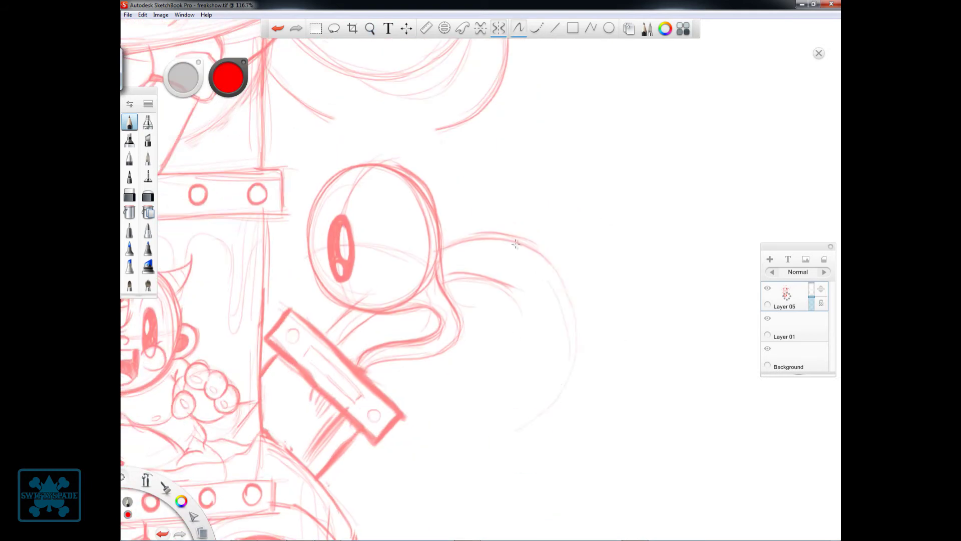
Sketch the looping tentacle from the eyeball and darken its contours
{"action": "mouse_move", "coordinate": [516, 240]}
{"action": "left_mouse_down"}
{"action": "mouse_move", "coordinate": [545, 446]}
{"action": "mouse_move", "coordinate": [451, 431]}
{"action": "left_mouse_up"}
{"action": "scroll", "coordinate": [562, 266], "scroll_direction": "up", "scroll_amount": 1}
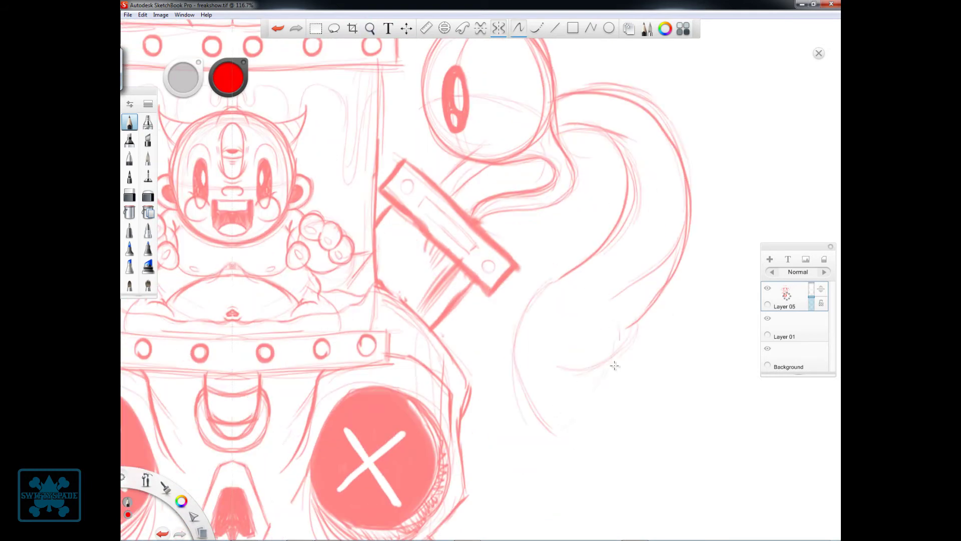
{"action": "left_click_drag", "start_coordinate": [613, 308], "coordinate": [547, 431]}
{"action": "left_click_drag", "start_coordinate": [518, 368], "coordinate": [583, 267]}
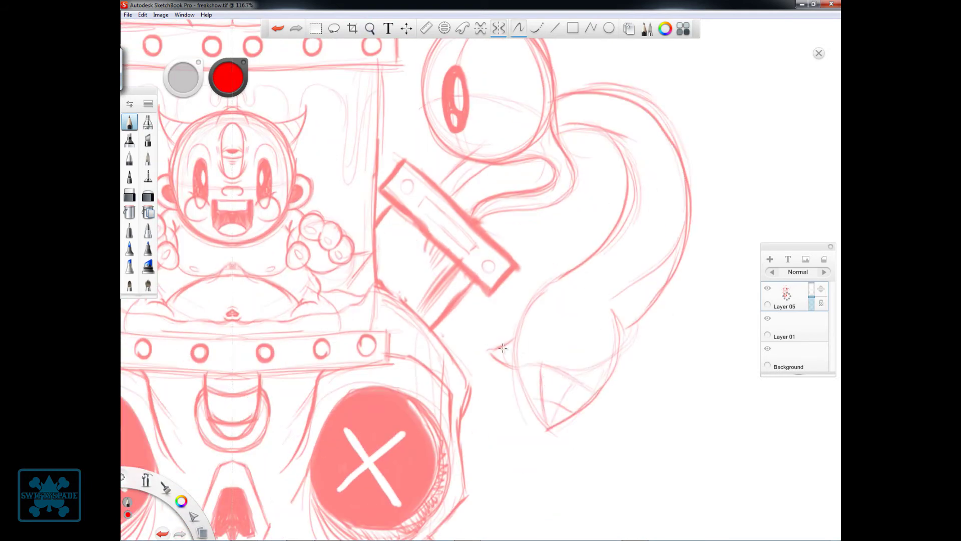
{"action": "scroll", "coordinate": [502, 347], "scroll_direction": "down", "scroll_amount": 1}
{"action": "scroll", "coordinate": [581, 342], "scroll_direction": "up", "scroll_amount": 1}
Erase stray sketch lines at the lower right
{"action": "key", "text": "e"}
{"action": "left_click_drag", "start_coordinate": [501, 435], "coordinate": [608, 361]}
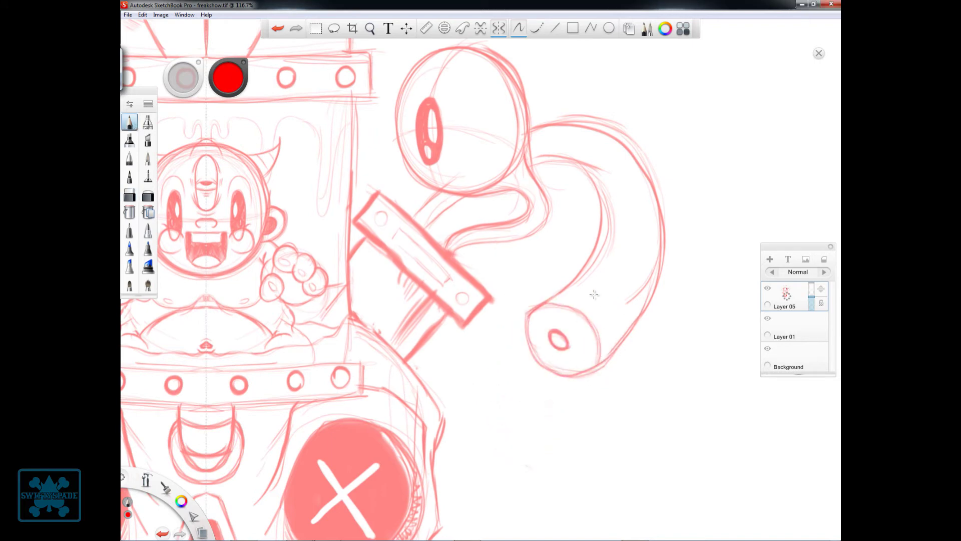
{"action": "scroll", "coordinate": [594, 294], "scroll_direction": "down", "scroll_amount": 2}
{"action": "scroll", "coordinate": [584, 354], "scroll_direction": "up", "scroll_amount": 2}
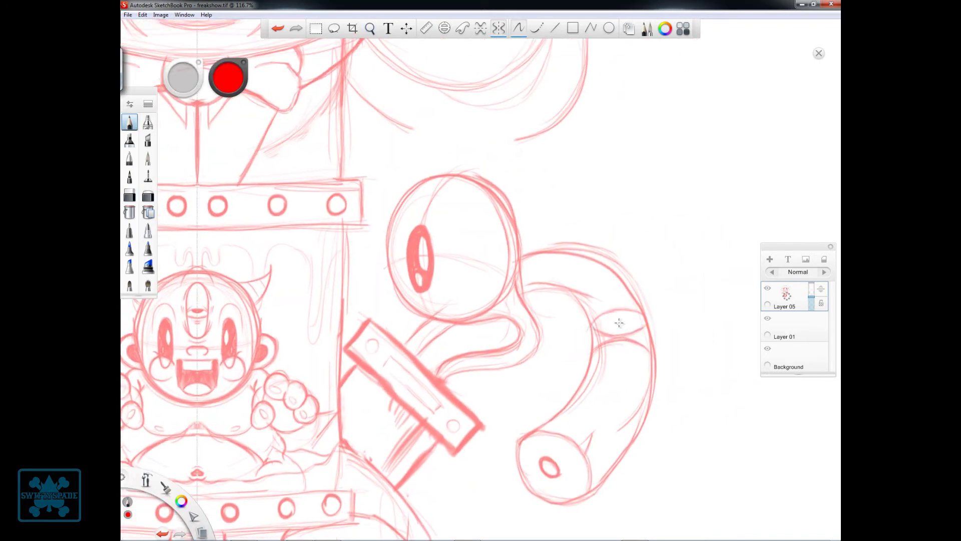
{"action": "scroll", "coordinate": [619, 322], "scroll_direction": "down", "scroll_amount": 1}
{"action": "scroll", "coordinate": [580, 318], "scroll_direction": "up", "scroll_amount": 1}
{"action": "scroll", "coordinate": [636, 316], "scroll_direction": "down", "scroll_amount": 2}
Add a mirrored diagonal line beside the collar
{"action": "scroll", "coordinate": [585, 321], "scroll_direction": "up", "scroll_amount": 2}
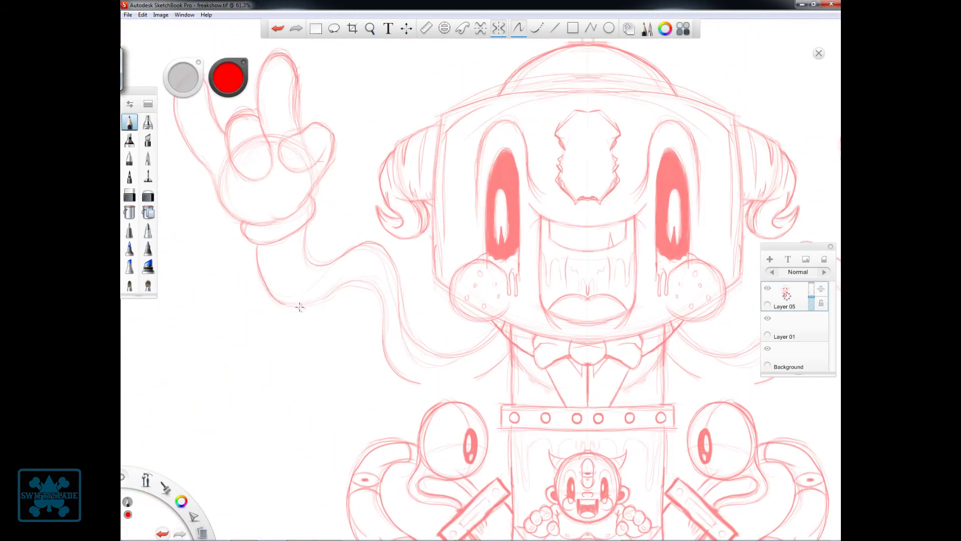
{"action": "left_click_drag", "start_coordinate": [562, 311], "coordinate": [525, 372]}
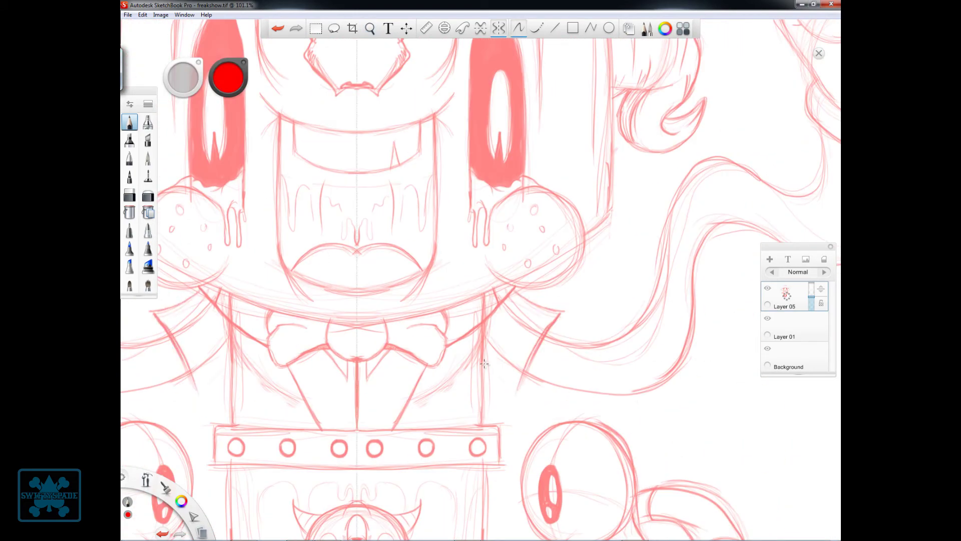
{"action": "left_click_drag", "start_coordinate": [555, 322], "coordinate": [499, 441]}
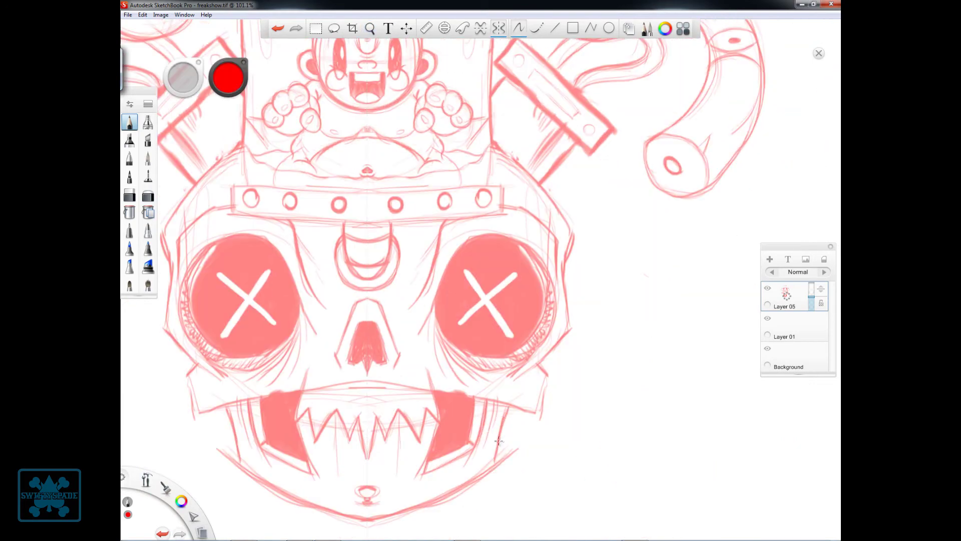
{"action": "mouse_move", "coordinate": [535, 409]}
{"action": "left_mouse_down"}
{"action": "mouse_move", "coordinate": [635, 390]}
{"action": "mouse_move", "coordinate": [557, 308]}
{"action": "left_mouse_up"}
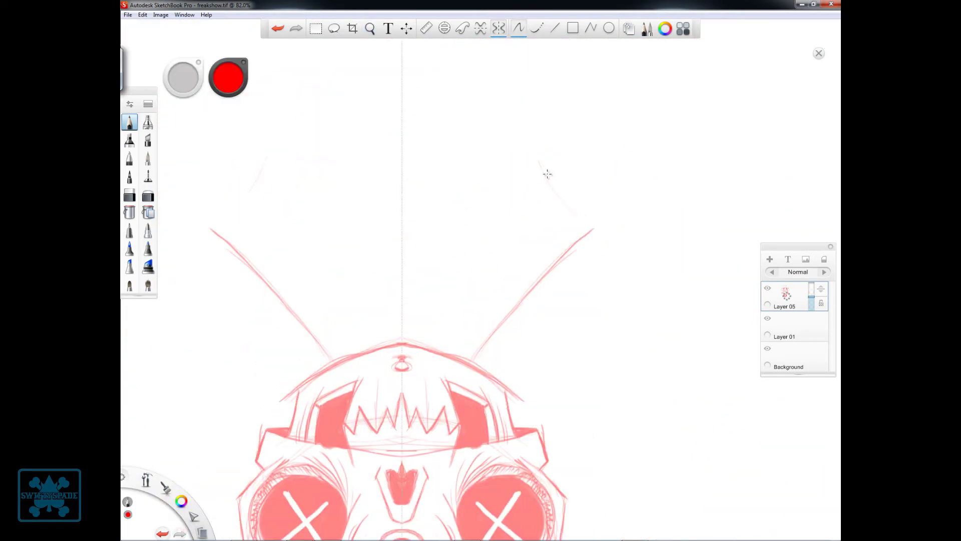
Draw mirrored pennants below the skull with curved bases, hatched joints and round holes
{"action": "mouse_move", "coordinate": [413, 244]}
{"action": "left_mouse_down"}
{"action": "mouse_move", "coordinate": [510, 125]}
{"action": "mouse_move", "coordinate": [493, 329]}
{"action": "left_mouse_up"}
{"action": "left_click_drag", "start_coordinate": [435, 196], "coordinate": [406, 283]}
{"action": "left_click_drag", "start_coordinate": [579, 221], "coordinate": [553, 193]}
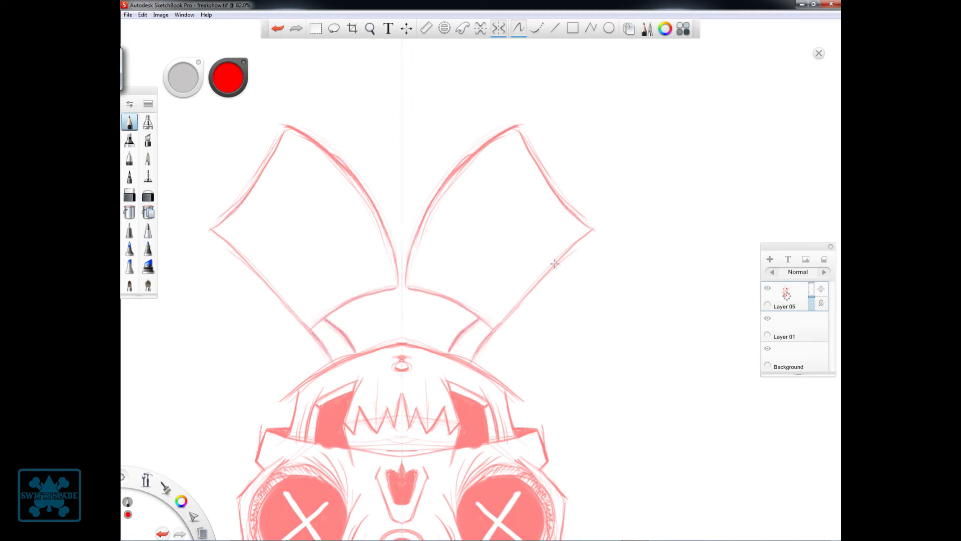
{"action": "mouse_move", "coordinate": [468, 358]}
{"action": "left_mouse_down"}
{"action": "mouse_move", "coordinate": [488, 303]}
{"action": "mouse_move", "coordinate": [495, 314]}
{"action": "left_mouse_up"}
{"action": "left_click_drag", "start_coordinate": [466, 200], "coordinate": [525, 145]}
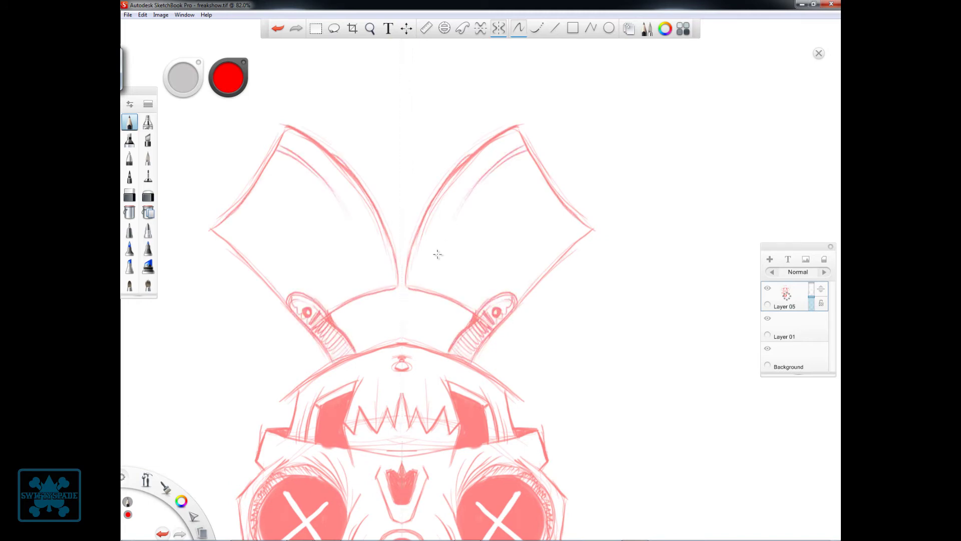
Refine the pennant outlines, add holes near the tips, and paint drips in the mouth
{"action": "left_click_drag", "start_coordinate": [448, 243], "coordinate": [428, 290]}
{"action": "mouse_move", "coordinate": [528, 150]}
{"action": "left_mouse_down"}
{"action": "mouse_move", "coordinate": [554, 239]}
{"action": "mouse_move", "coordinate": [545, 245]}
{"action": "left_mouse_up"}
{"action": "mouse_move", "coordinate": [460, 189]}
{"action": "left_mouse_down"}
{"action": "mouse_move", "coordinate": [600, 375]}
{"action": "mouse_move", "coordinate": [597, 354]}
{"action": "left_mouse_up"}
{"action": "mouse_move", "coordinate": [321, 198]}
{"action": "left_mouse_down"}
{"action": "mouse_move", "coordinate": [340, 283]}
{"action": "mouse_move", "coordinate": [437, 305]}
{"action": "mouse_move", "coordinate": [325, 210]}
{"action": "mouse_move", "coordinate": [360, 280]}
{"action": "mouse_move", "coordinate": [400, 241]}
{"action": "mouse_move", "coordinate": [431, 295]}
{"action": "left_mouse_up"}
Zoom to the cheeks and fill the four freckles red
{"action": "scroll", "coordinate": [609, 283], "scroll_direction": "down", "scroll_amount": 2}
{"action": "scroll", "coordinate": [654, 399], "scroll_direction": "down", "scroll_amount": 3}
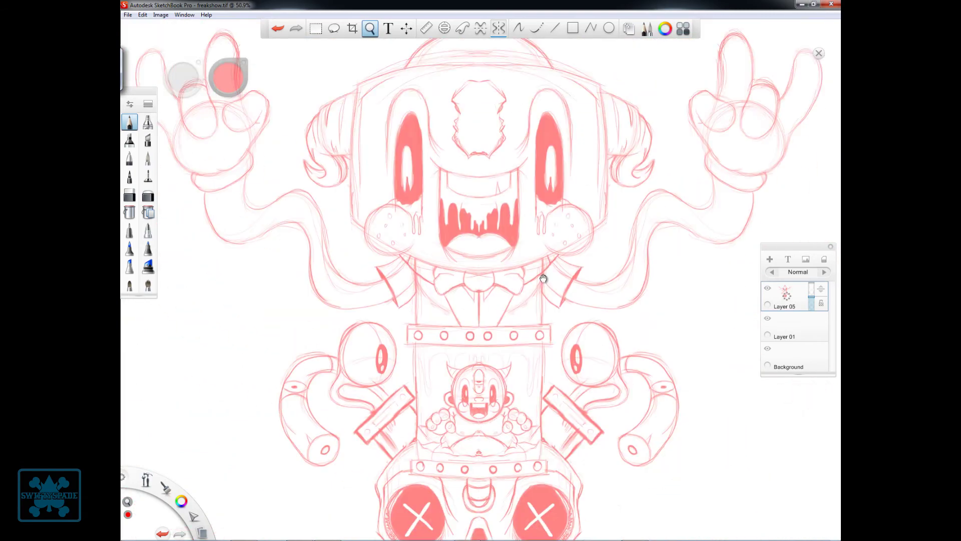
{"action": "scroll", "coordinate": [541, 275], "scroll_direction": "down", "scroll_amount": 2}
{"action": "scroll", "coordinate": [629, 310], "scroll_direction": "down", "scroll_amount": 2}
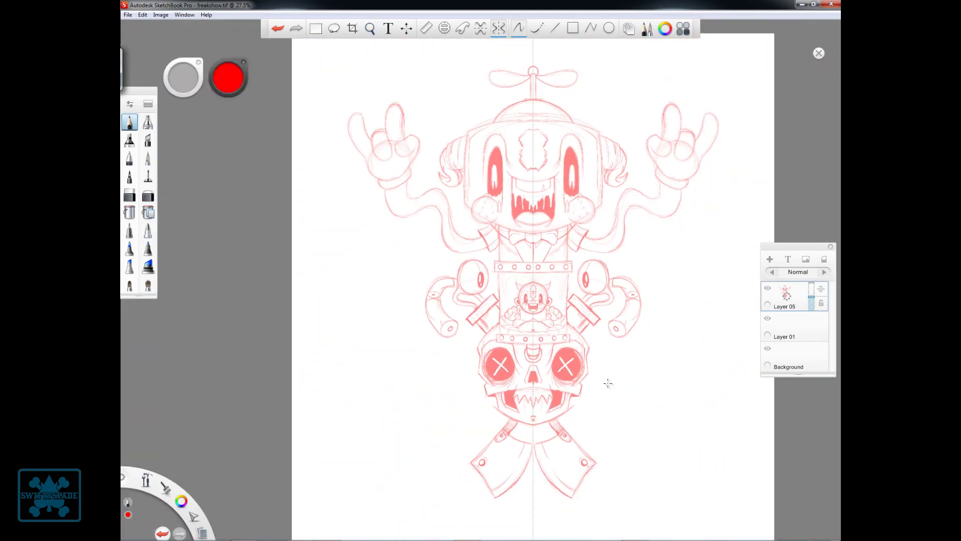
{"action": "scroll", "coordinate": [583, 339], "scroll_direction": "up", "scroll_amount": 4}
{"action": "scroll", "coordinate": [458, 297], "scroll_direction": "up", "scroll_amount": 4}
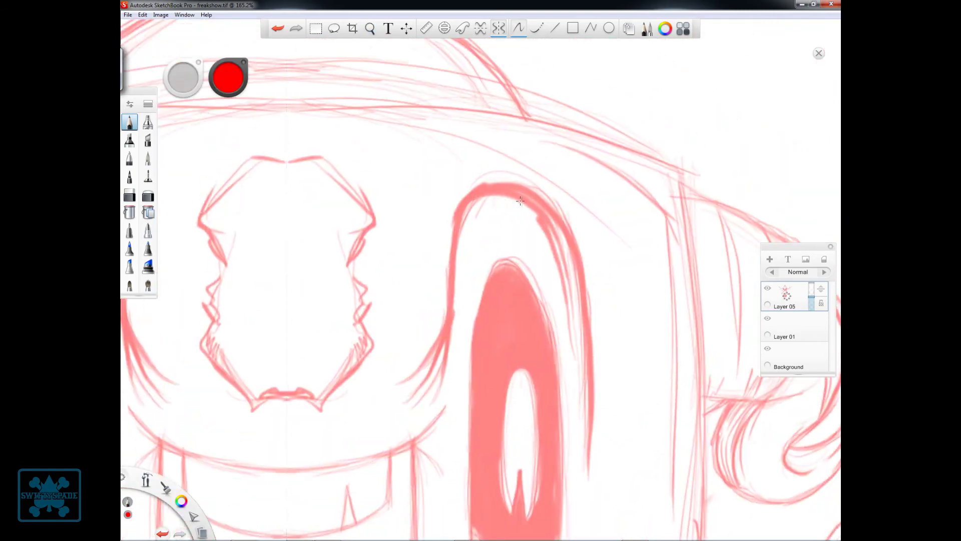
{"action": "scroll", "coordinate": [458, 296], "scroll_direction": "down", "scroll_amount": 2}
{"action": "scroll", "coordinate": [518, 314], "scroll_direction": "up", "scroll_amount": 2}
{"action": "left_click", "coordinate": [515, 320]}
{"action": "left_click", "coordinate": [477, 348]}
{"action": "left_click", "coordinate": [552, 384]}
{"action": "left_click", "coordinate": [506, 405]}
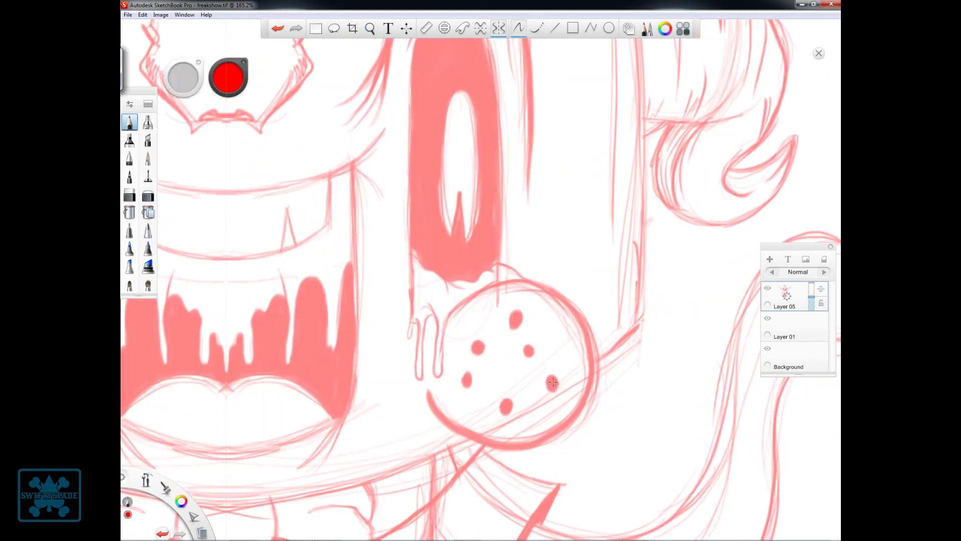
Zoom in and out repeatedly to review the sketch
{"action": "scroll", "coordinate": [508, 453], "scroll_direction": "down", "scroll_amount": 5}
{"action": "scroll", "coordinate": [579, 408], "scroll_direction": "down", "scroll_amount": 2}
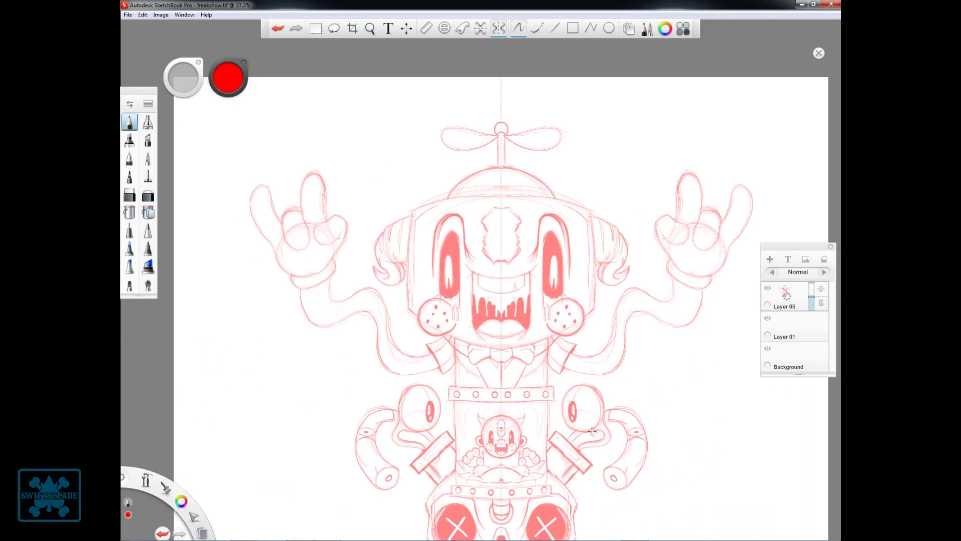
{"action": "scroll", "coordinate": [634, 336], "scroll_direction": "up", "scroll_amount": 2}
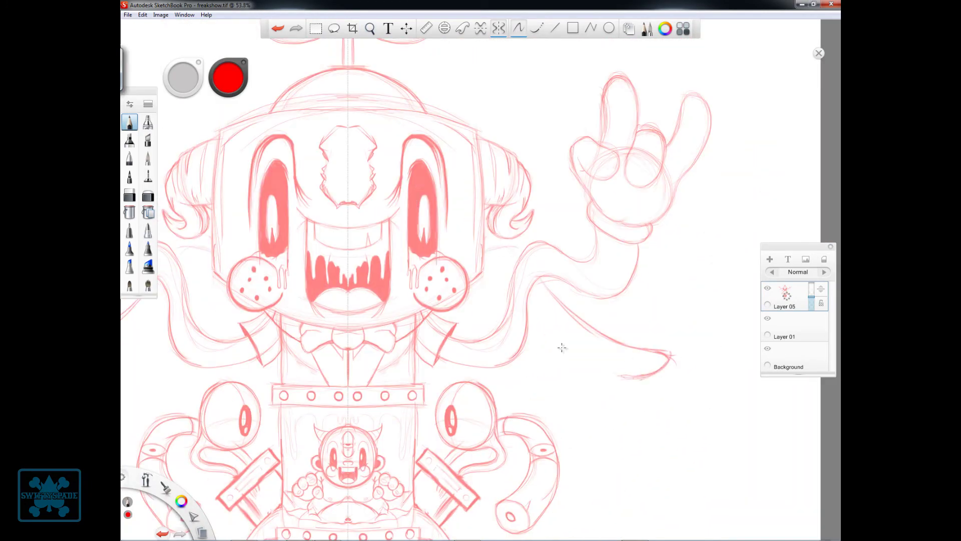
{"action": "scroll", "coordinate": [596, 367], "scroll_direction": "down", "scroll_amount": 1}
{"action": "scroll", "coordinate": [590, 370], "scroll_direction": "up", "scroll_amount": 4}
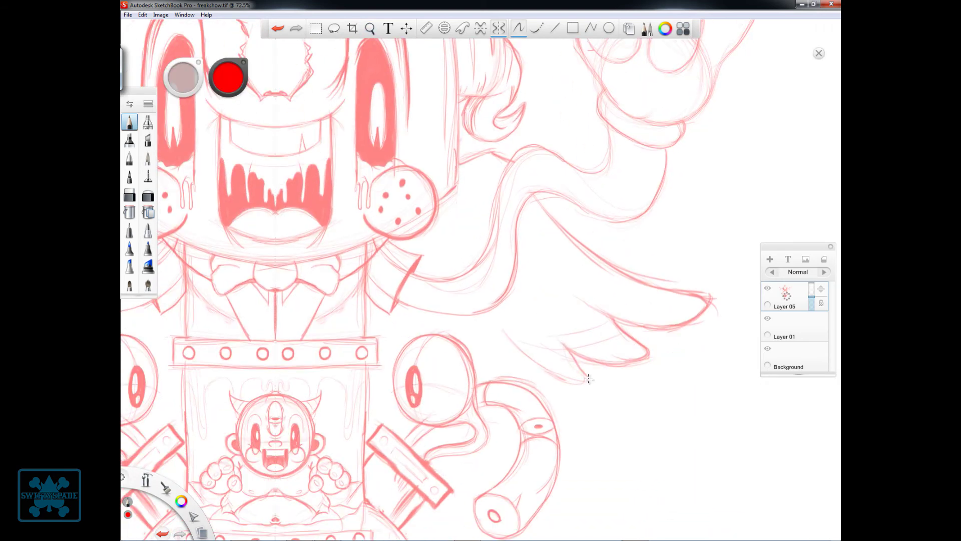
{"action": "scroll", "coordinate": [582, 377], "scroll_direction": "down", "scroll_amount": 2}
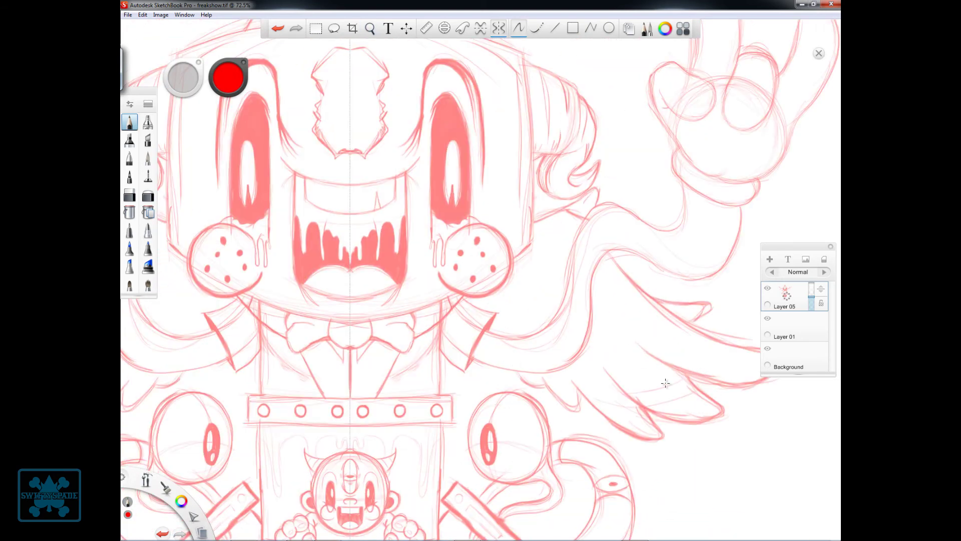
{"action": "scroll", "coordinate": [532, 366], "scroll_direction": "up", "scroll_amount": 1}
{"action": "scroll", "coordinate": [576, 340], "scroll_direction": "down", "scroll_amount": 2}
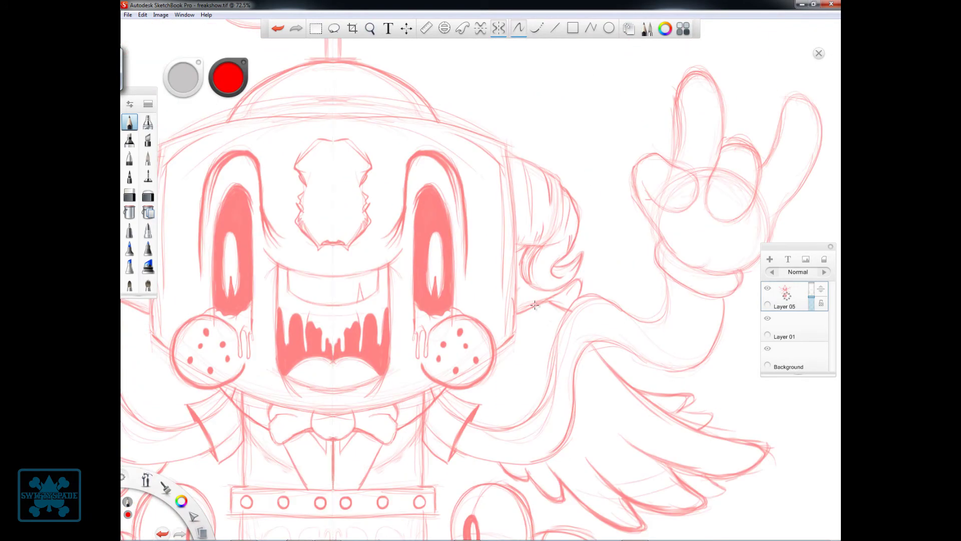
{"action": "scroll", "coordinate": [614, 299], "scroll_direction": "up", "scroll_amount": 1}
{"action": "scroll", "coordinate": [623, 380], "scroll_direction": "up", "scroll_amount": 1}
{"action": "scroll", "coordinate": [579, 360], "scroll_direction": "down", "scroll_amount": 2}
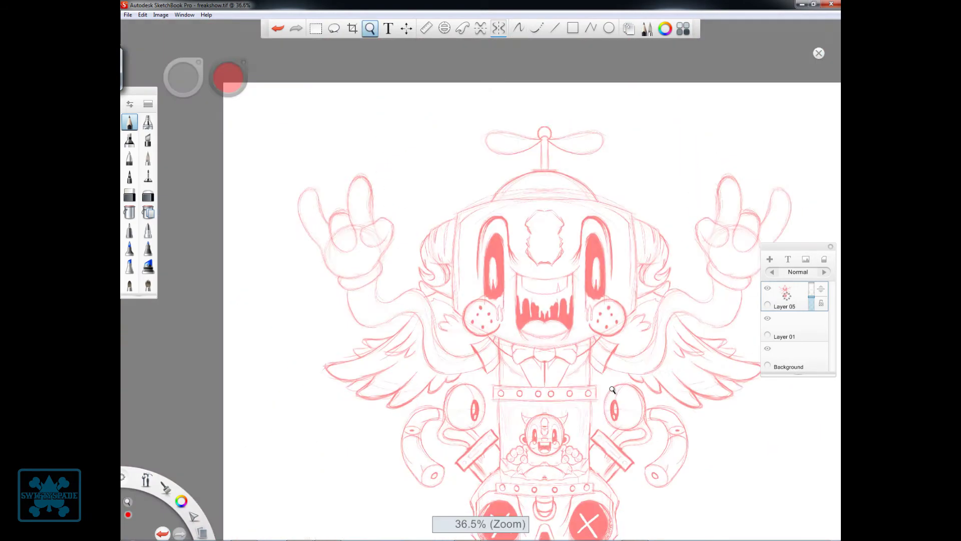
{"action": "scroll", "coordinate": [611, 393], "scroll_direction": "up", "scroll_amount": 3}
Draw a faceted diamond on the character's nose
{"action": "scroll", "coordinate": [537, 429], "scroll_direction": "up", "scroll_amount": 2}
{"action": "left_click_drag", "start_coordinate": [419, 318], "coordinate": [482, 351]}
{"action": "left_click_drag", "start_coordinate": [446, 301], "coordinate": [481, 345]}
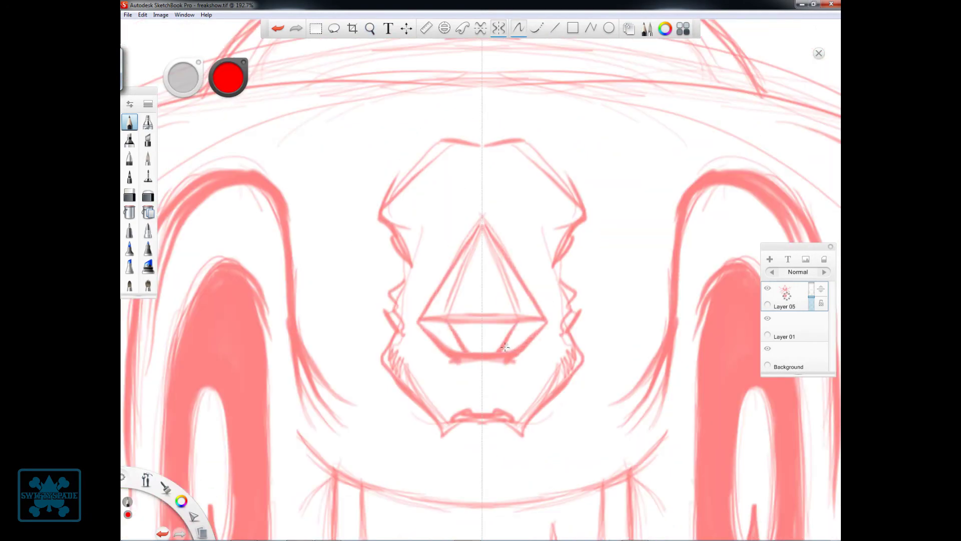
{"action": "left_click_drag", "start_coordinate": [473, 200], "coordinate": [493, 178]}
Sketch a circle beside the skull with a crossed banner inside
{"action": "scroll", "coordinate": [566, 434], "scroll_direction": "down", "scroll_amount": 3}
{"action": "left_click_drag", "start_coordinate": [565, 433], "coordinate": [593, 390]}
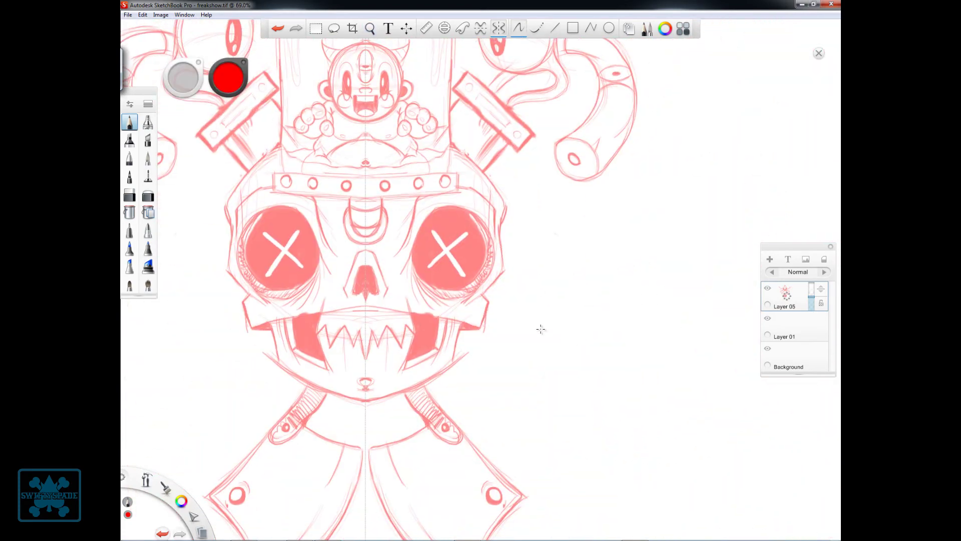
{"action": "mouse_move", "coordinate": [541, 327]}
{"action": "left_mouse_down"}
{"action": "mouse_move", "coordinate": [516, 350]}
{"action": "mouse_move", "coordinate": [513, 271]}
{"action": "left_mouse_up"}
Darken the flame's outer edges above the circle and add a zigzag between its peaks
{"action": "scroll", "coordinate": [502, 350], "scroll_direction": "up", "scroll_amount": 2}
{"action": "left_click_drag", "start_coordinate": [595, 227], "coordinate": [645, 370]}
{"action": "left_click_drag", "start_coordinate": [590, 310], "coordinate": [533, 232]}
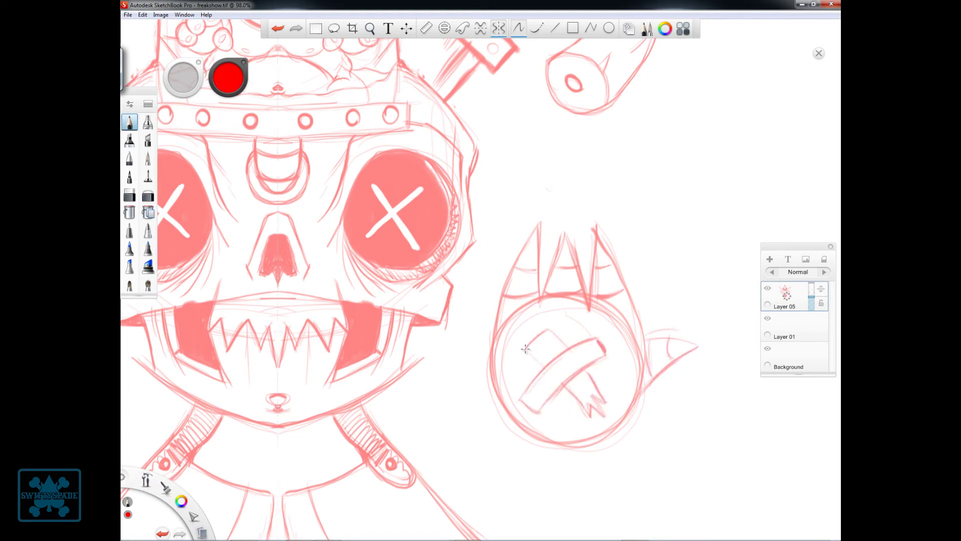
Outline a heart below the skull's chin and fill it red
{"action": "scroll", "coordinate": [638, 394], "scroll_direction": "down", "scroll_amount": 2}
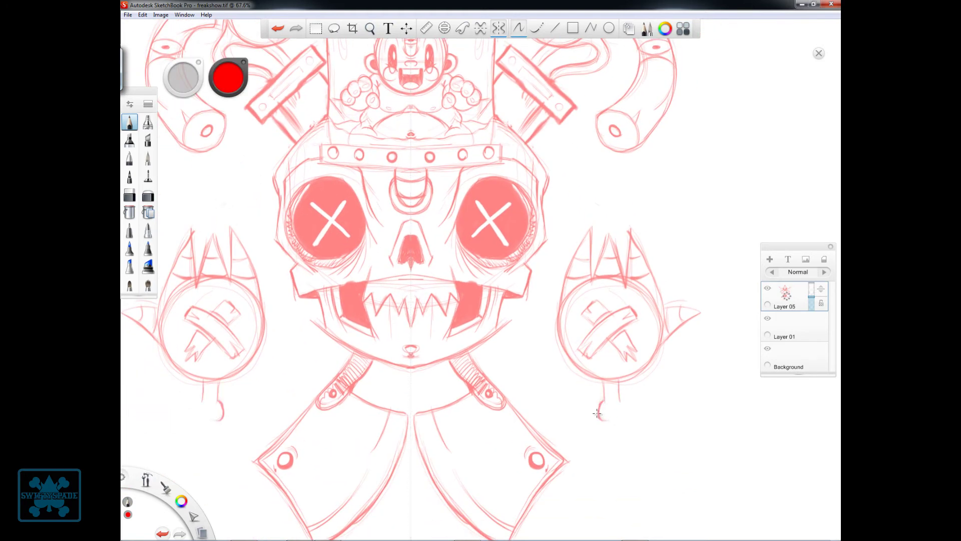
{"action": "scroll", "coordinate": [575, 386], "scroll_direction": "up", "scroll_amount": 5}
{"action": "left_click_drag", "start_coordinate": [461, 320], "coordinate": [435, 398]}
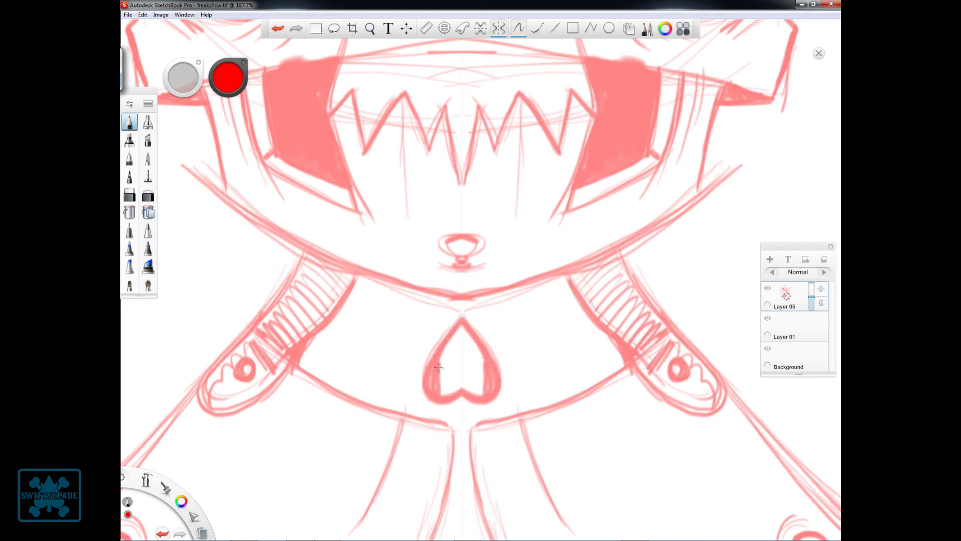
{"action": "left_click_drag", "start_coordinate": [491, 350], "coordinate": [466, 389]}
Redraw the bow tie strokes under the mouth, then zoom back out to the full drawing
{"action": "scroll", "coordinate": [466, 390], "scroll_direction": "down", "scroll_amount": 3}
{"action": "scroll", "coordinate": [641, 392], "scroll_direction": "up", "scroll_amount": 3}
{"action": "scroll", "coordinate": [641, 392], "scroll_direction": "up", "scroll_amount": 3}
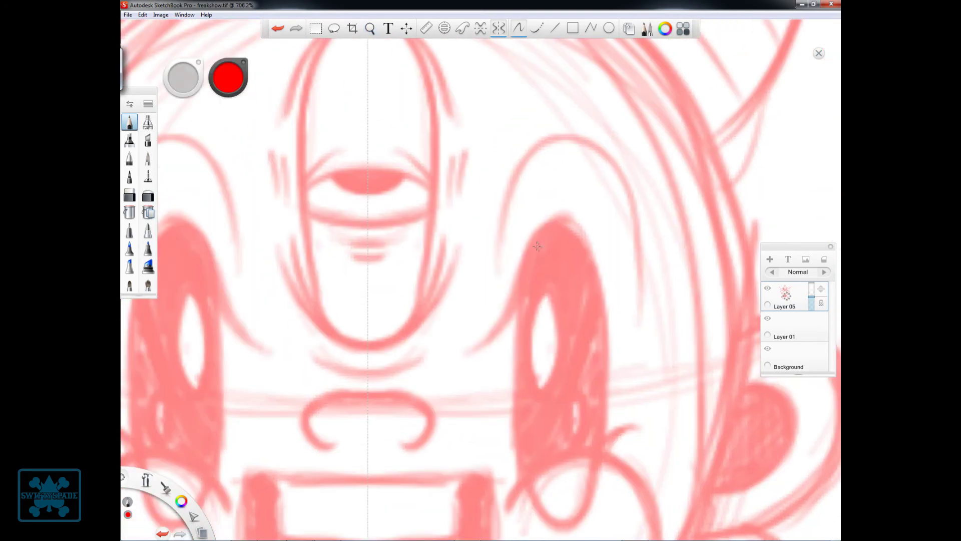
{"action": "scroll", "coordinate": [640, 392], "scroll_direction": "down", "scroll_amount": 3}
{"action": "scroll", "coordinate": [615, 426], "scroll_direction": "down", "scroll_amount": 3}
{"action": "scroll", "coordinate": [437, 290], "scroll_direction": "up", "scroll_amount": 3}
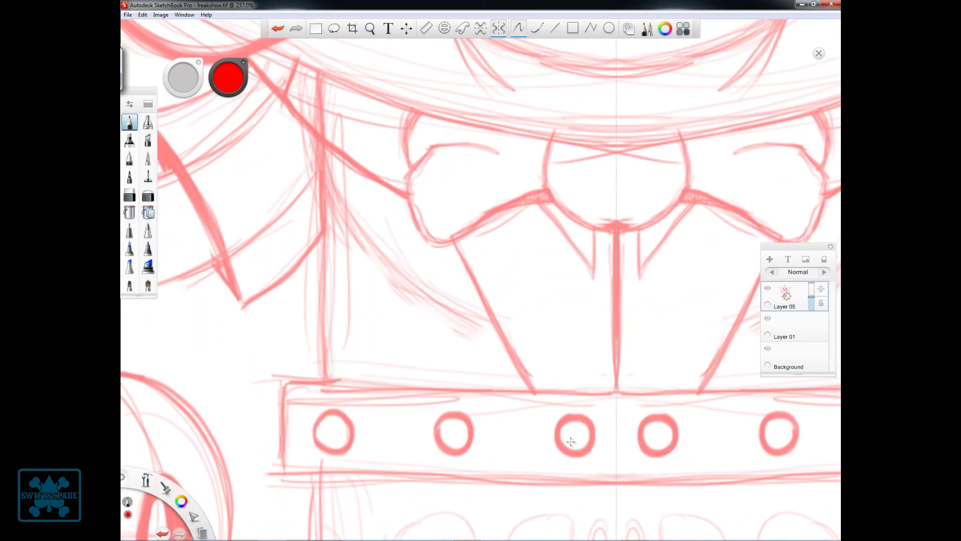
{"action": "scroll", "coordinate": [436, 290], "scroll_direction": "up", "scroll_amount": 1}
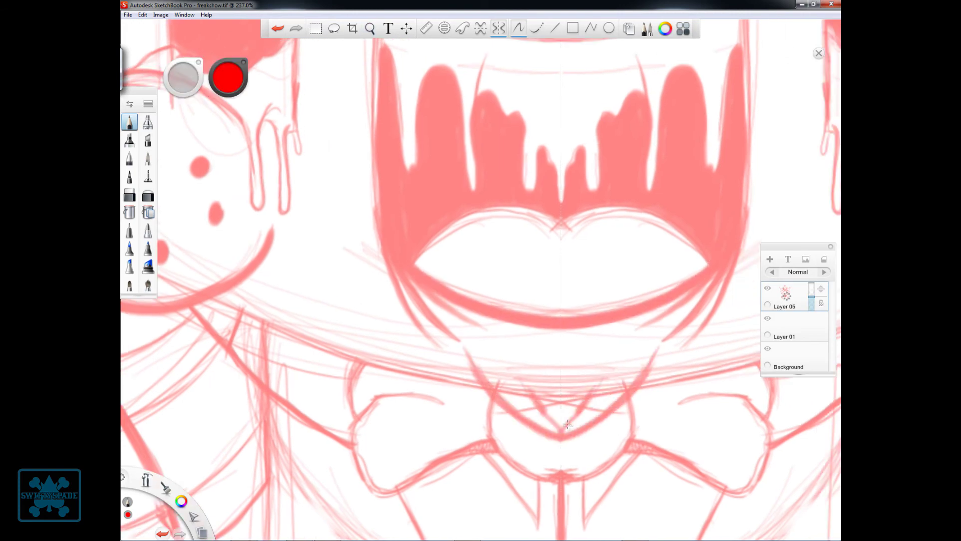
{"action": "scroll", "coordinate": [670, 404], "scroll_direction": "down", "scroll_amount": 3}
{"action": "scroll", "coordinate": [669, 404], "scroll_direction": "up", "scroll_amount": 2}
{"action": "scroll", "coordinate": [591, 408], "scroll_direction": "up", "scroll_amount": 3}
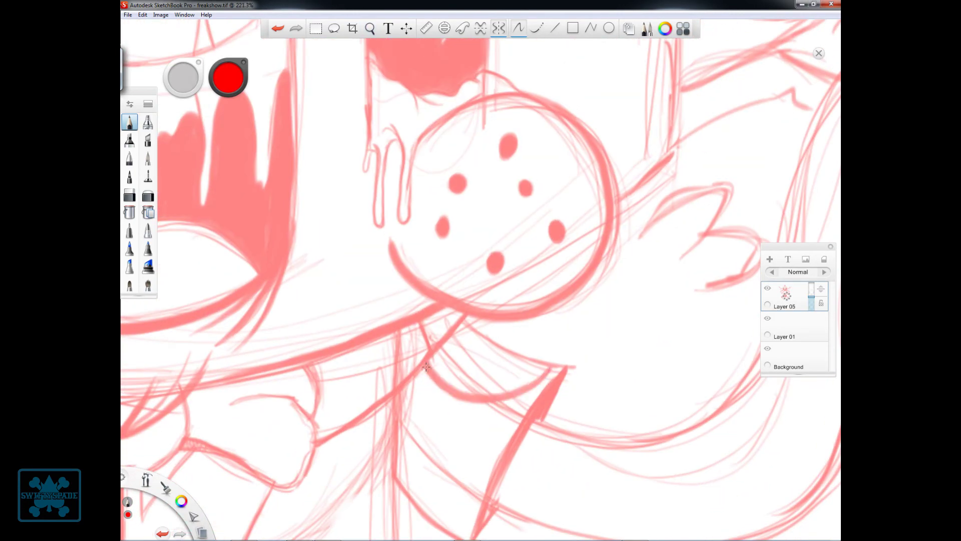
{"action": "left_click_drag", "start_coordinate": [569, 368], "coordinate": [471, 333]}
{"action": "scroll", "coordinate": [501, 367], "scroll_direction": "down", "scroll_amount": 5}
{"action": "scroll", "coordinate": [450, 380], "scroll_direction": "up", "scroll_amount": 2}
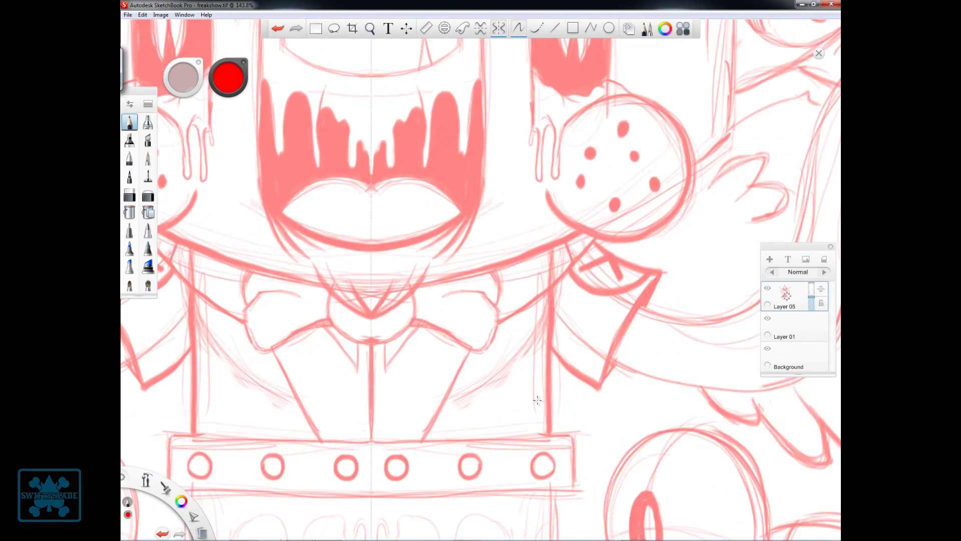
{"action": "scroll", "coordinate": [409, 389], "scroll_direction": "up", "scroll_amount": 1}
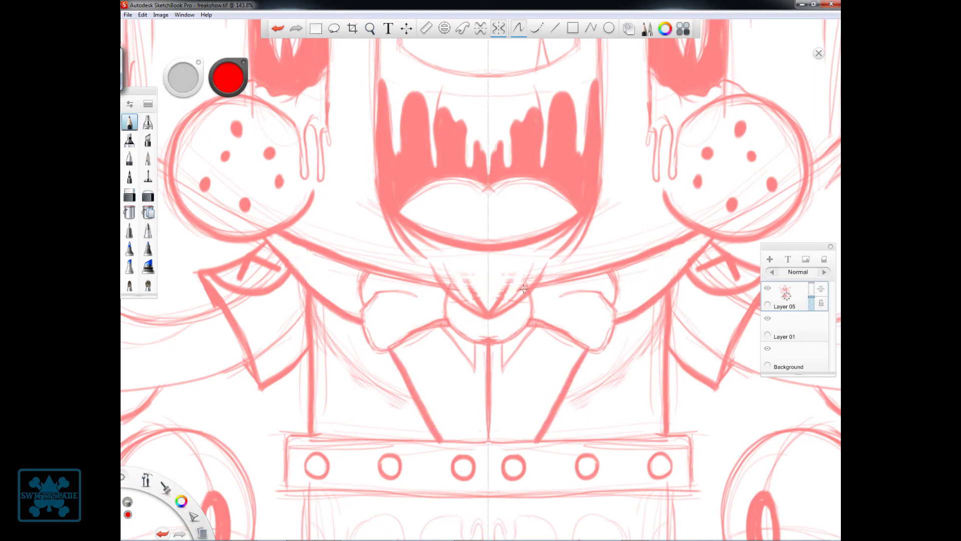
{"action": "scroll", "coordinate": [595, 381], "scroll_direction": "down", "scroll_amount": 5}
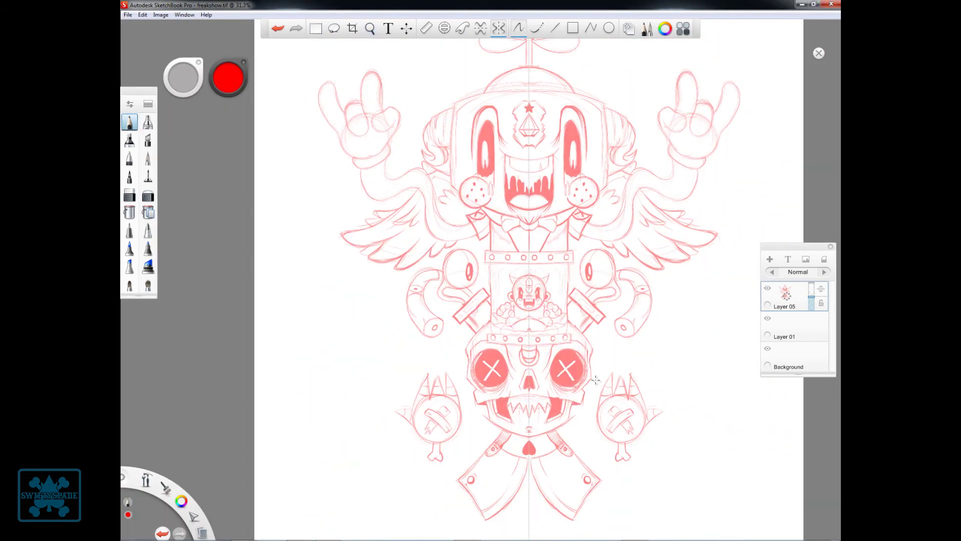
Darken the hat brim line and reframe the view to the whole drawing
{"action": "scroll", "coordinate": [595, 381], "scroll_direction": "up", "scroll_amount": 5}
{"action": "mouse_move", "coordinate": [250, 235]}
{"action": "left_mouse_down"}
{"action": "mouse_move", "coordinate": [632, 280]}
{"action": "mouse_move", "coordinate": [746, 431]}
{"action": "left_mouse_up"}
{"action": "scroll", "coordinate": [632, 281], "scroll_direction": "up", "scroll_amount": 1}
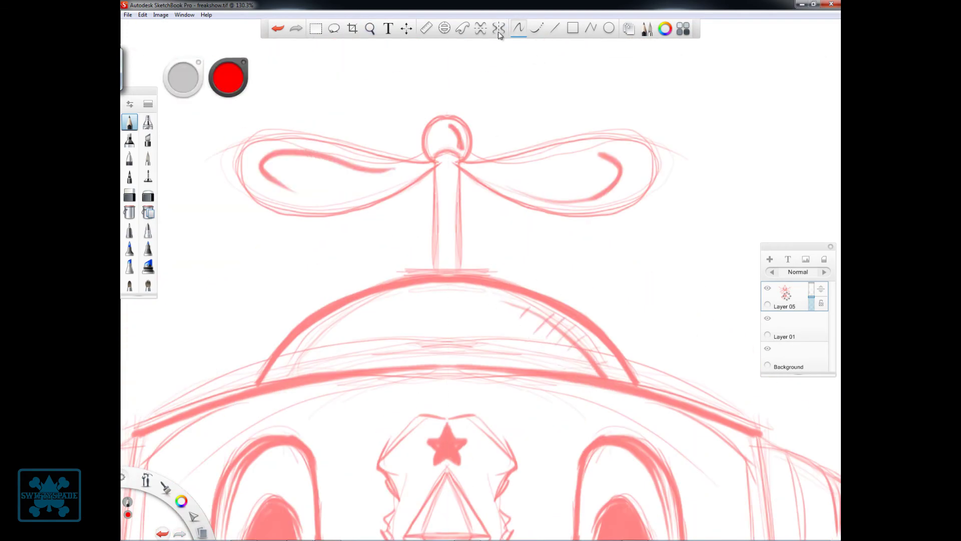
{"action": "scroll", "coordinate": [447, 128], "scroll_direction": "up", "scroll_amount": 2}
{"action": "mouse_move", "coordinate": [680, 279]}
{"action": "left_mouse_down"}
{"action": "mouse_move", "coordinate": [504, 125]}
{"action": "mouse_move", "coordinate": [612, 359]}
{"action": "left_mouse_up"}
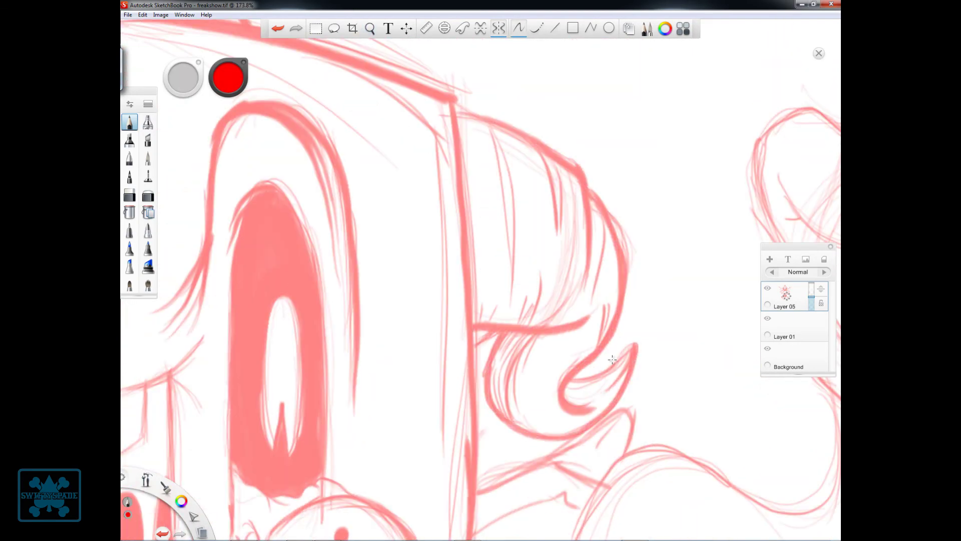
{"action": "key", "text": "Home"}
Try mirrored hatching strokes on both sides of the drawing, then undo them
{"action": "scroll", "coordinate": [338, 182], "scroll_direction": "up", "scroll_amount": 3}
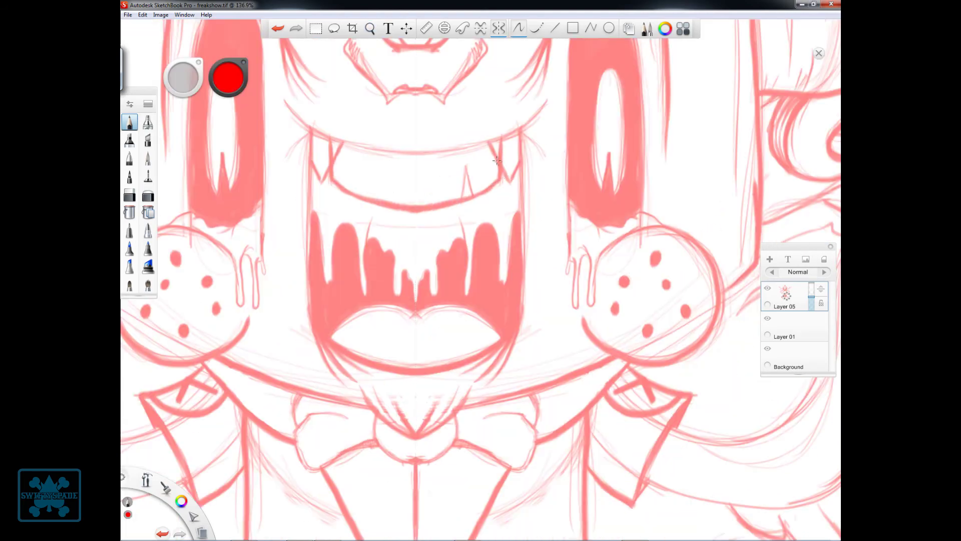
{"action": "key", "text": "z"}
{"action": "left_click_drag", "start_coordinate": [651, 376], "coordinate": [566, 376]}
{"action": "key", "text": "b"}
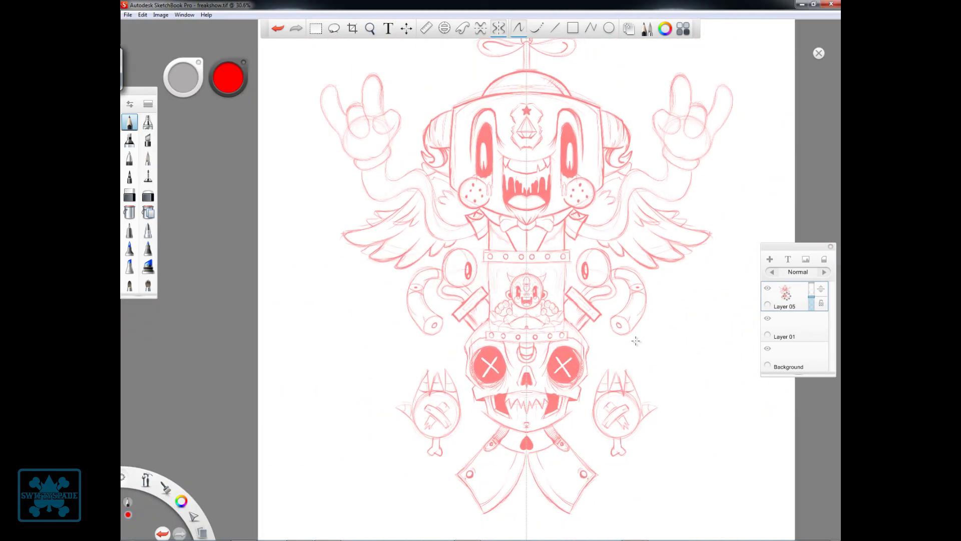
{"action": "scroll", "coordinate": [636, 341], "scroll_direction": "up", "scroll_amount": 3}
{"action": "left_click_drag", "start_coordinate": [577, 212], "coordinate": [618, 293]}
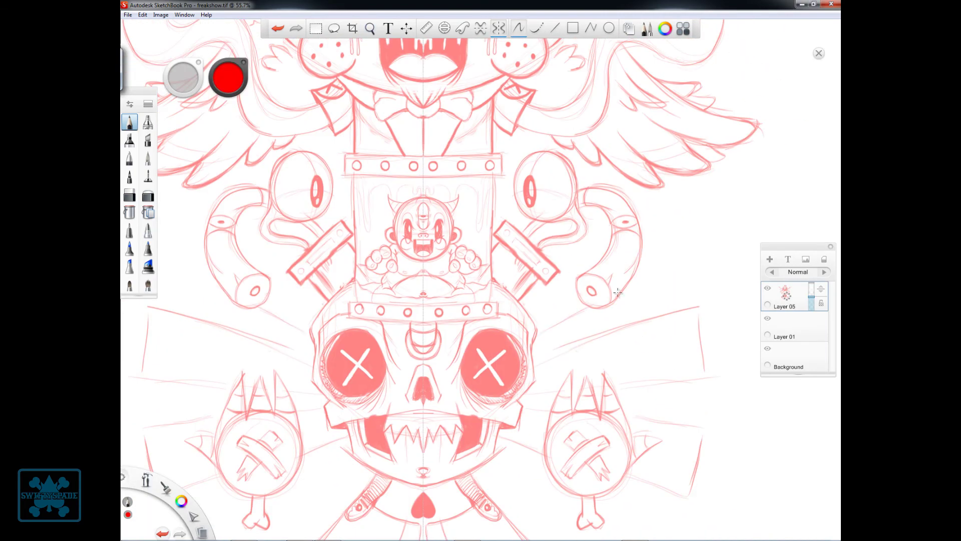
{"action": "mouse_move", "coordinate": [672, 272]}
{"action": "left_mouse_down"}
{"action": "mouse_move", "coordinate": [626, 311]}
{"action": "mouse_move", "coordinate": [640, 265]}
{"action": "left_mouse_up"}
{"action": "left_click_drag", "start_coordinate": [682, 317], "coordinate": [651, 328]}
{"action": "key", "text": "space"}
{"action": "mouse_move", "coordinate": [588, 318]}
{"action": "left_mouse_down"}
{"action": "mouse_move", "coordinate": [586, 361]}
{"action": "mouse_move", "coordinate": [609, 399]}
{"action": "mouse_move", "coordinate": [563, 387]}
{"action": "mouse_move", "coordinate": [636, 343]}
{"action": "mouse_move", "coordinate": [521, 201]}
{"action": "left_mouse_up"}
{"action": "key", "text": "ctrl+z"}
{"action": "key", "text": "ctrl+z"}
{"action": "key", "text": "ctrl+z"}
Sketch mirrored diagonal lines and a new arm outline on the character's sides
{"action": "key", "text": "space"}
{"action": "key", "text": "space"}
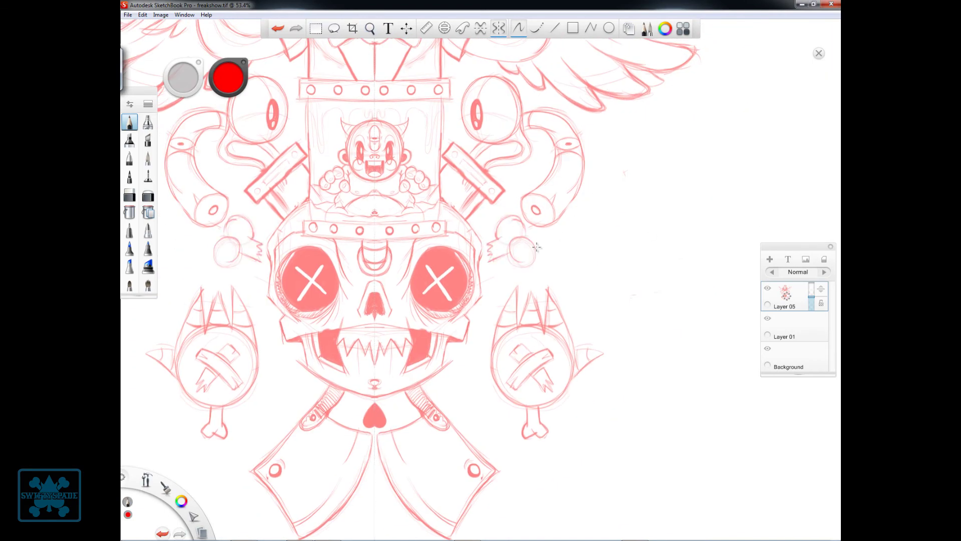
{"action": "key", "text": "space"}
{"action": "mouse_move", "coordinate": [594, 331]}
{"action": "left_mouse_down"}
{"action": "mouse_move", "coordinate": [634, 347]}
{"action": "mouse_move", "coordinate": [393, 292]}
{"action": "left_mouse_up"}
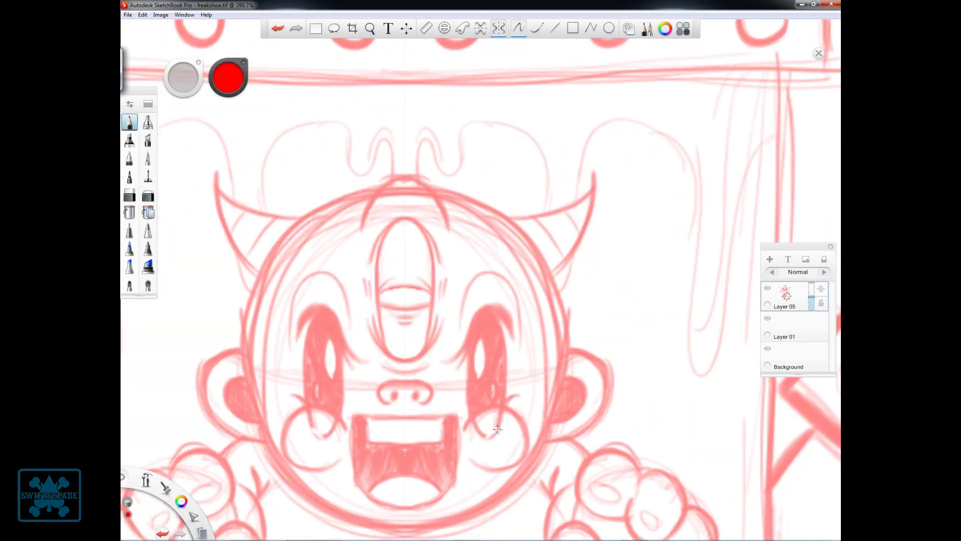
{"action": "key", "text": "space"}
{"action": "mouse_move", "coordinate": [504, 476]}
{"action": "left_mouse_down"}
{"action": "mouse_move", "coordinate": [521, 442]}
{"action": "mouse_move", "coordinate": [684, 379]}
{"action": "left_mouse_up"}
{"action": "key", "text": "space"}
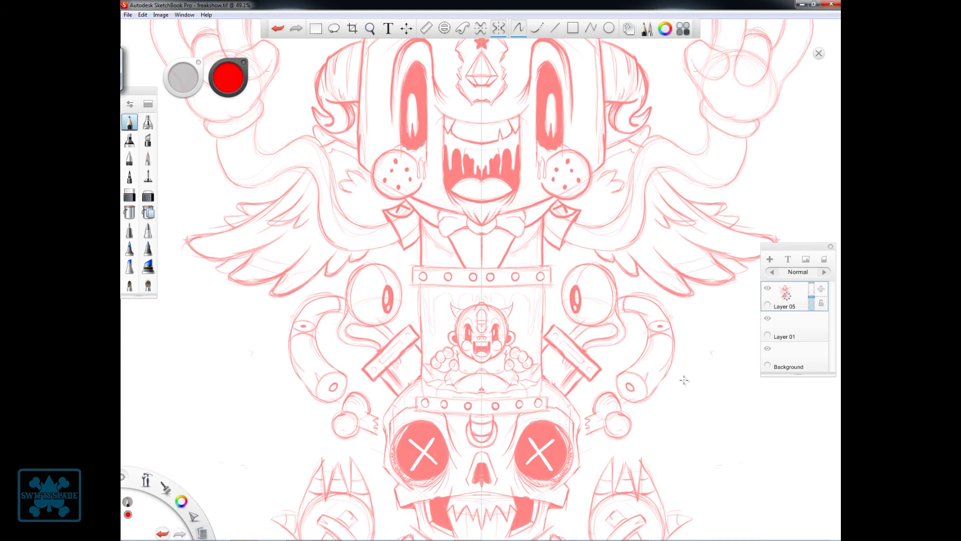
{"action": "key", "text": "space"}
{"action": "mouse_move", "coordinate": [682, 379]}
{"action": "left_mouse_down"}
{"action": "mouse_move", "coordinate": [648, 241]}
{"action": "mouse_move", "coordinate": [604, 344]}
{"action": "left_mouse_up"}
{"action": "key", "text": "space"}
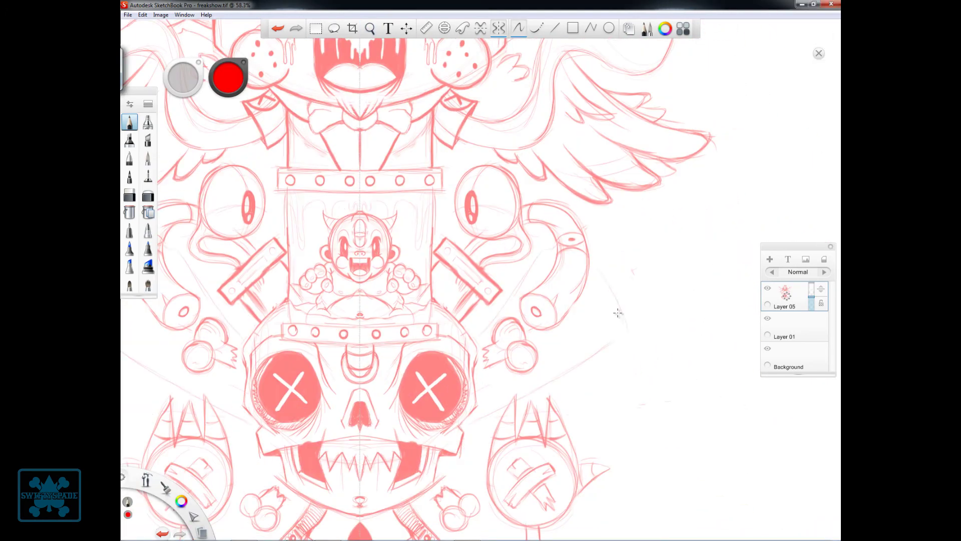
{"action": "left_click_drag", "start_coordinate": [557, 378], "coordinate": [516, 402]}
{"action": "left_click_drag", "start_coordinate": [557, 245], "coordinate": [481, 335]}
{"action": "left_click_drag", "start_coordinate": [563, 386], "coordinate": [586, 246]}
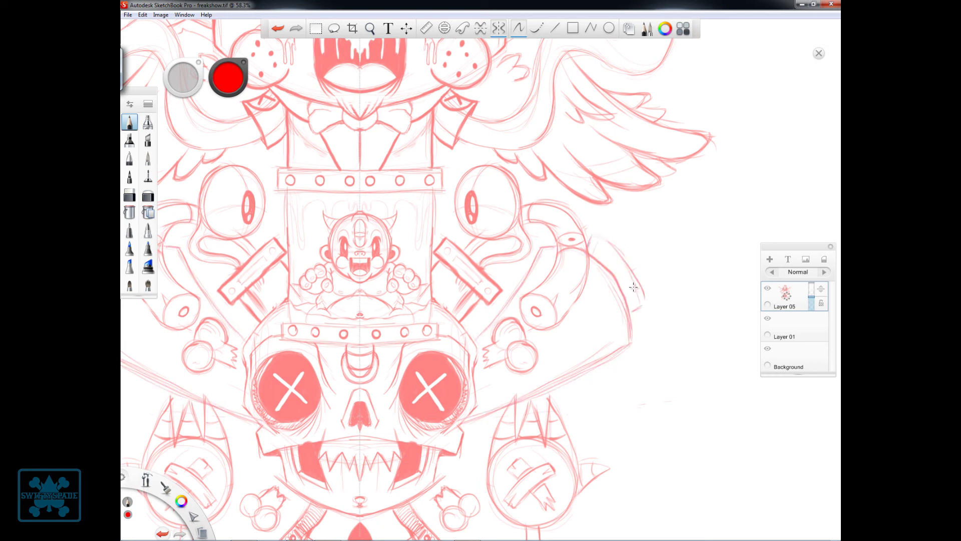
Pan and zoom to inspect the circle creature, head, wing and small banner sketches
{"action": "key", "text": "space"}
{"action": "left_click_drag", "start_coordinate": [634, 287], "coordinate": [635, 265]}
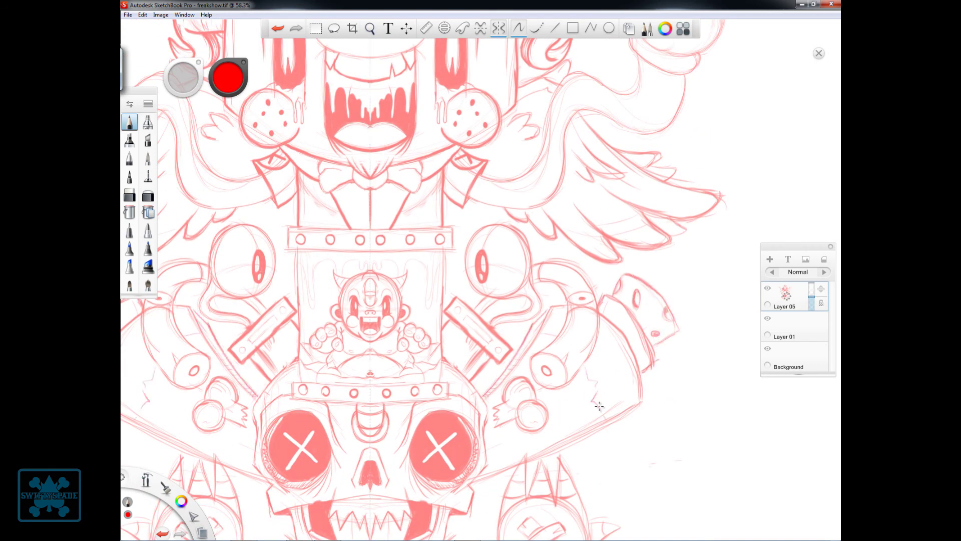
{"action": "key", "text": "space"}
{"action": "left_click_drag", "start_coordinate": [542, 421], "coordinate": [485, 411]}
{"action": "key", "text": "space"}
{"action": "left_click_drag", "start_coordinate": [522, 293], "coordinate": [569, 415]}
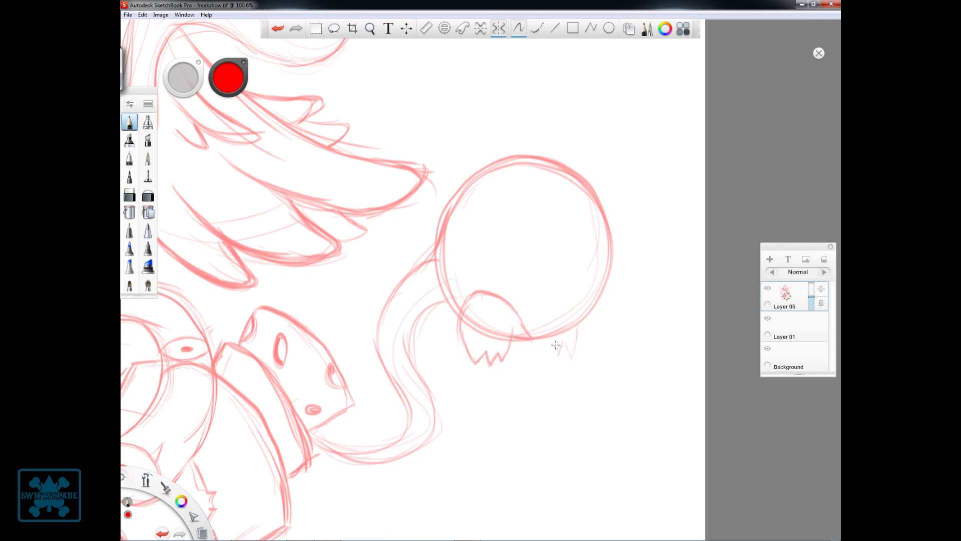
{"action": "key", "text": "space"}
{"action": "mouse_move", "coordinate": [556, 345]}
{"action": "left_mouse_down"}
{"action": "mouse_move", "coordinate": [553, 367]}
{"action": "mouse_move", "coordinate": [581, 367]}
{"action": "mouse_move", "coordinate": [579, 306]}
{"action": "left_mouse_up"}
{"action": "key", "text": "space"}
{"action": "key", "text": "space"}
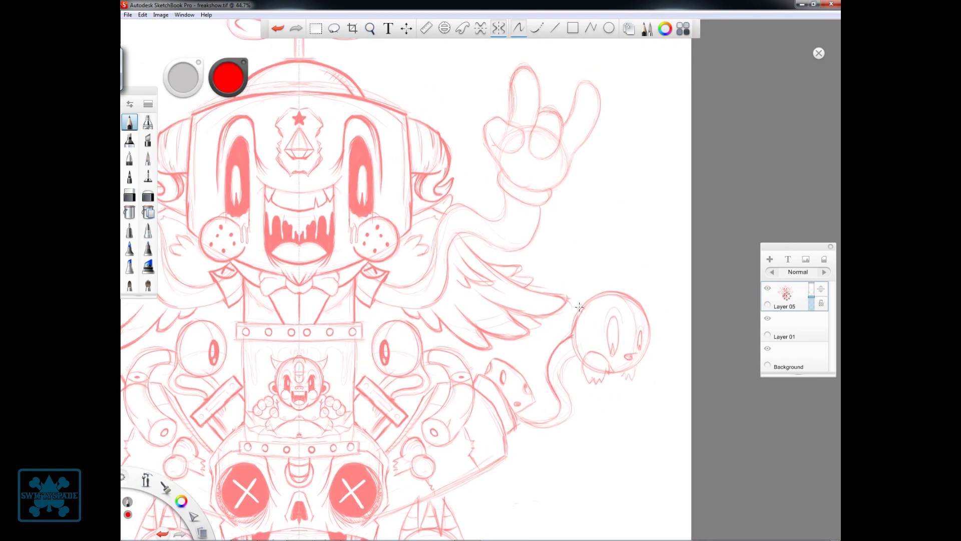
{"action": "mouse_move", "coordinate": [613, 338]}
{"action": "left_mouse_down"}
{"action": "mouse_move", "coordinate": [658, 376]}
{"action": "mouse_move", "coordinate": [551, 226]}
{"action": "left_mouse_up"}
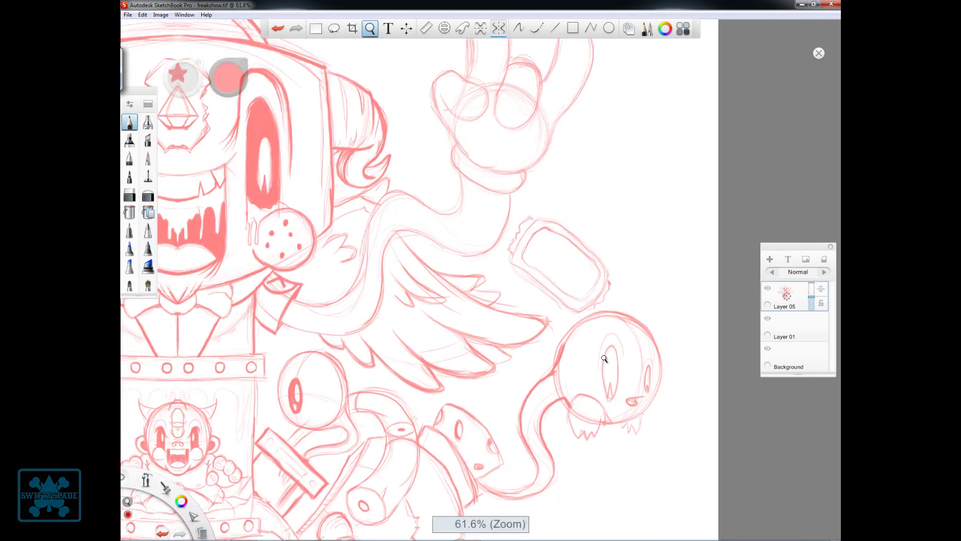
{"action": "left_click_drag", "start_coordinate": [563, 243], "coordinate": [442, 176]}
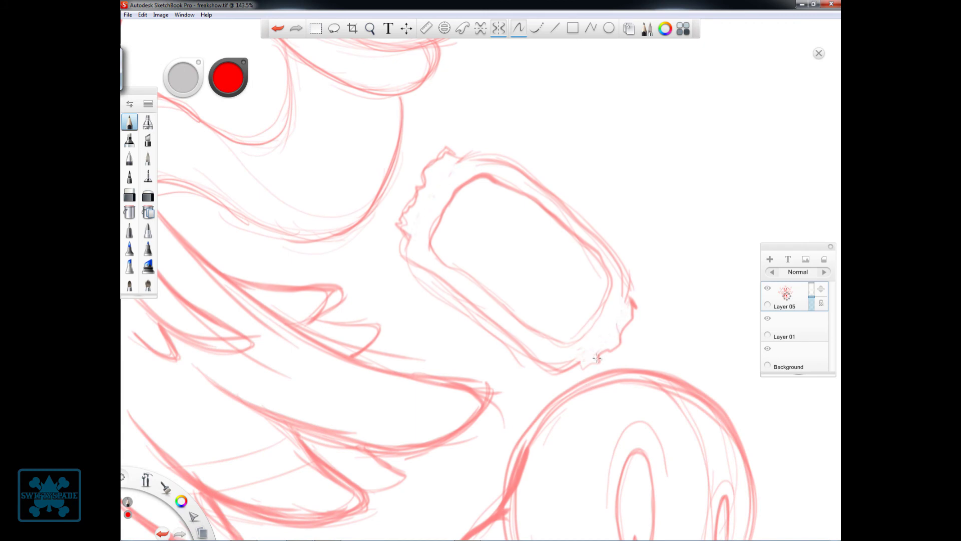
{"action": "left_click_drag", "start_coordinate": [597, 357], "coordinate": [645, 236]}
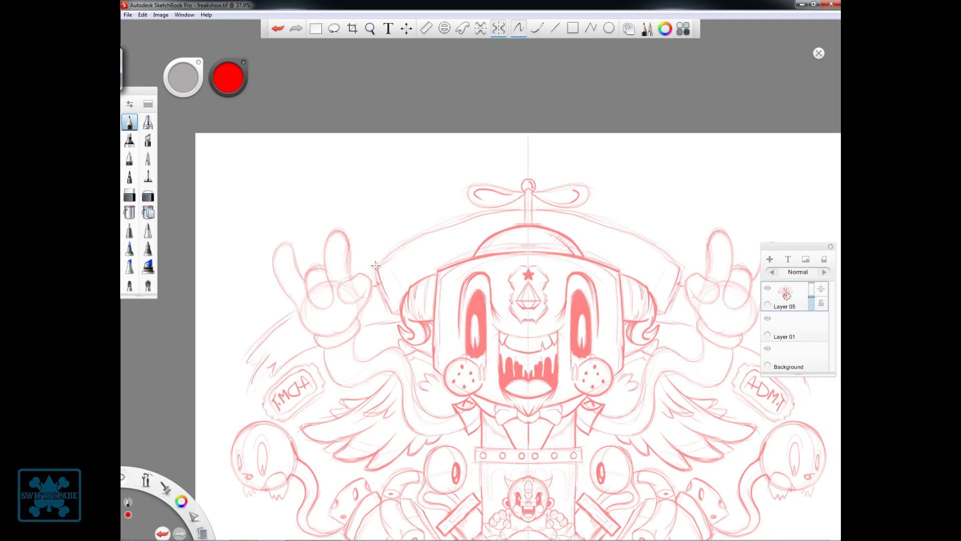
Draw a $ sign on the bottom plaque
{"action": "scroll", "coordinate": [270, 346], "scroll_direction": "up", "scroll_amount": 3}
{"action": "scroll", "coordinate": [659, 296], "scroll_direction": "down", "scroll_amount": 5}
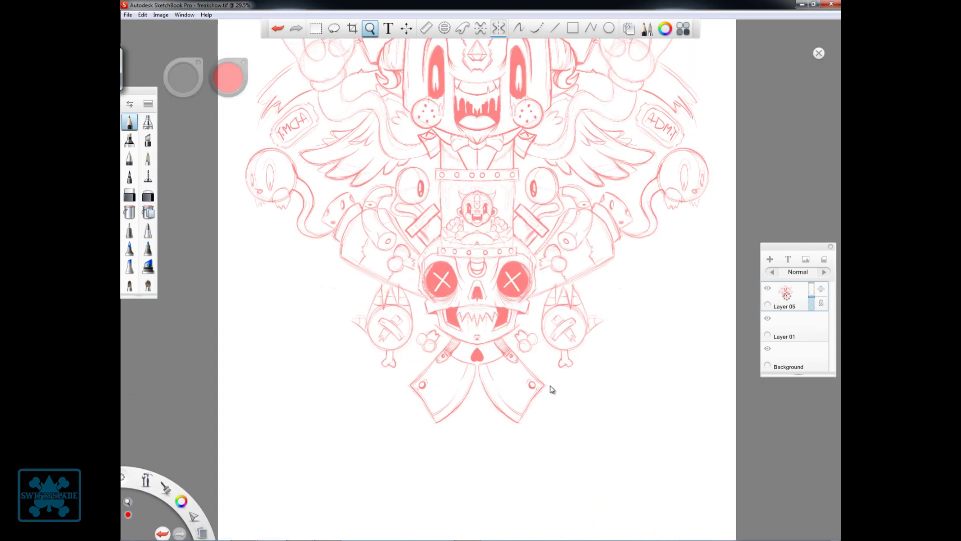
{"action": "scroll", "coordinate": [354, 397], "scroll_direction": "up", "scroll_amount": 3}
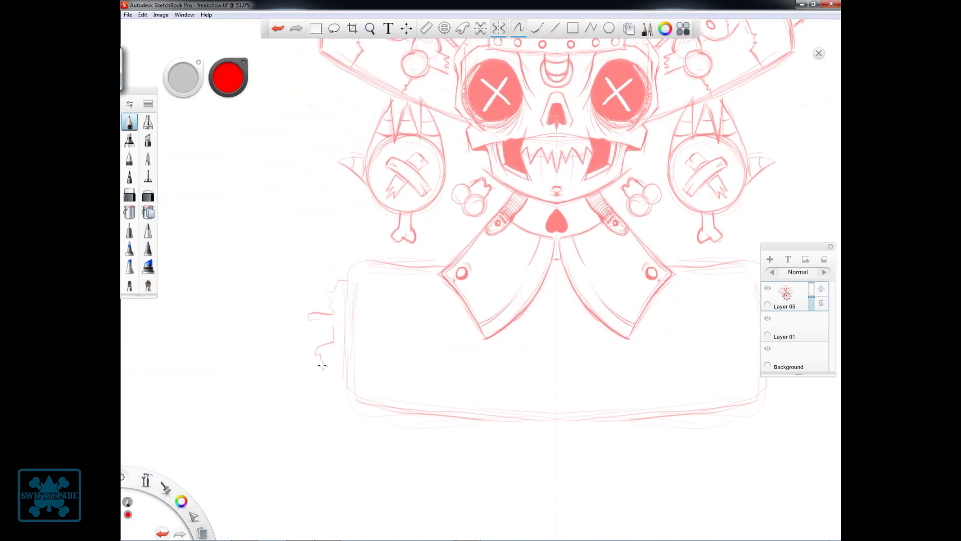
{"action": "mouse_move", "coordinate": [621, 320]}
{"action": "left_mouse_down"}
{"action": "mouse_move", "coordinate": [611, 350]}
{"action": "mouse_move", "coordinate": [623, 267]}
{"action": "mouse_move", "coordinate": [683, 346]}
{"action": "mouse_move", "coordinate": [633, 419]}
{"action": "left_mouse_up"}
Sketch mirrored crosses on both sides and fit the whole page in view
{"action": "key", "text": "space"}
{"action": "left_click_drag", "start_coordinate": [682, 269], "coordinate": [647, 322]}
{"action": "left_click_drag", "start_coordinate": [639, 272], "coordinate": [696, 304]}
{"action": "left_click_drag", "start_coordinate": [693, 280], "coordinate": [666, 275]}
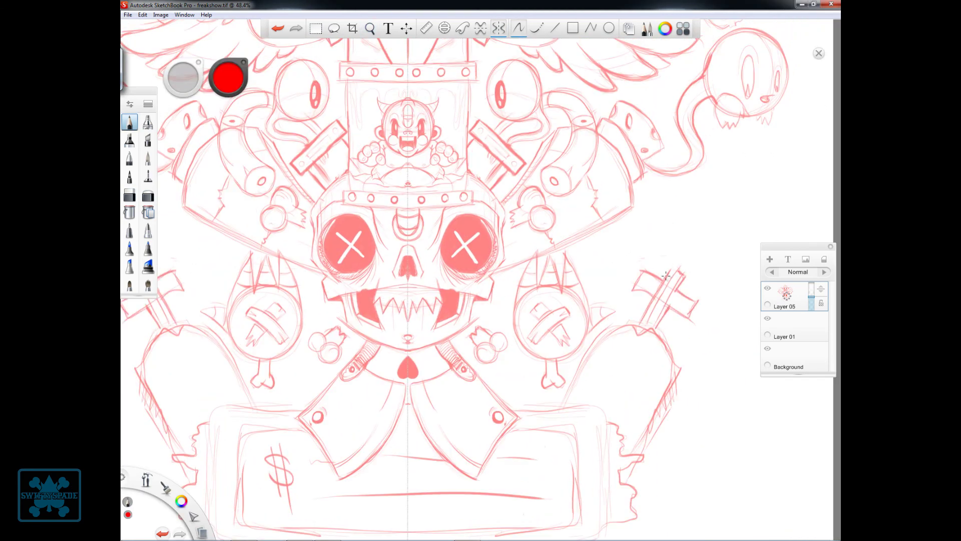
{"action": "key", "text": "Home"}
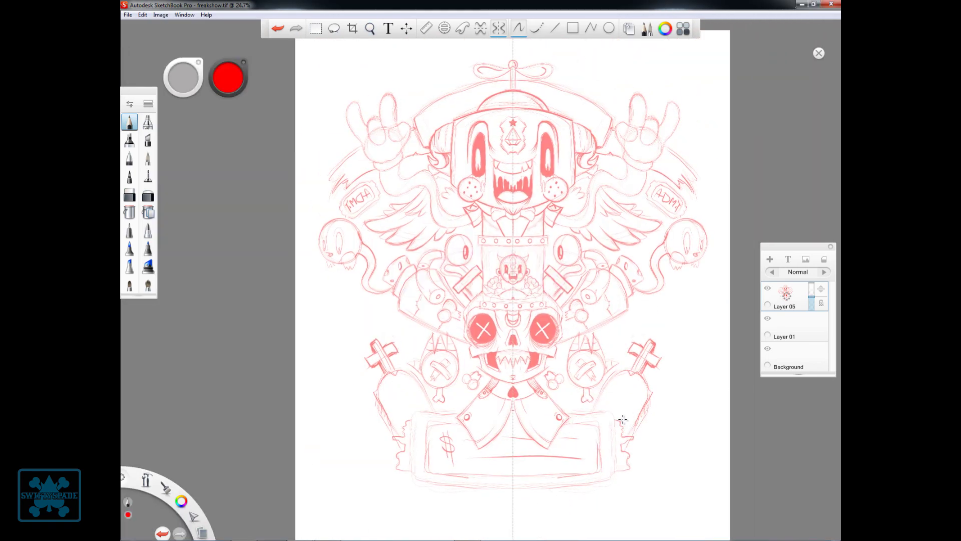
Add drips beside the right cross and three small stars around the skull
{"action": "scroll", "coordinate": [622, 419], "scroll_direction": "up", "scroll_amount": 3}
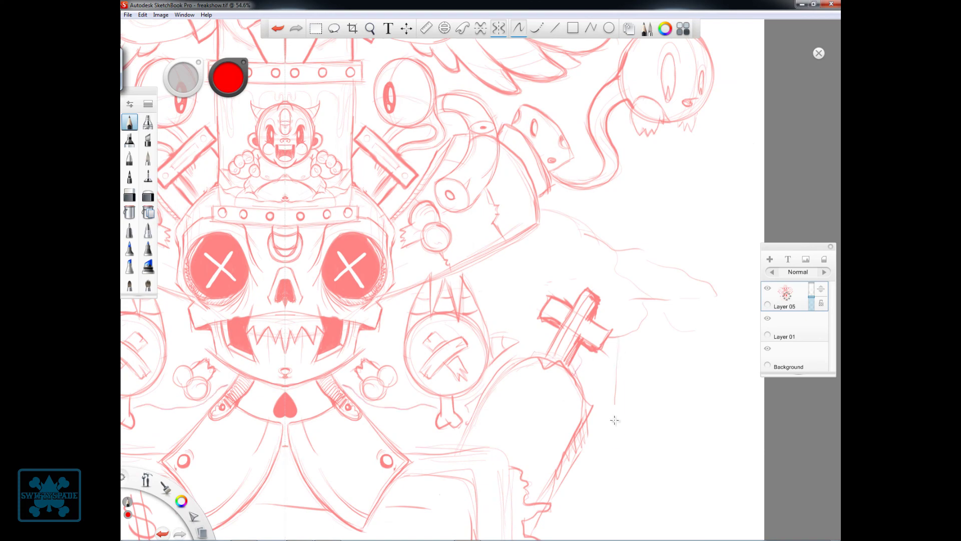
{"action": "left_click_drag", "start_coordinate": [673, 300], "coordinate": [673, 415]}
{"action": "mouse_move", "coordinate": [532, 393]}
{"action": "left_mouse_down"}
{"action": "mouse_move", "coordinate": [612, 289]}
{"action": "mouse_move", "coordinate": [620, 292]}
{"action": "left_mouse_up"}
{"action": "left_click_drag", "start_coordinate": [655, 321], "coordinate": [678, 342]}
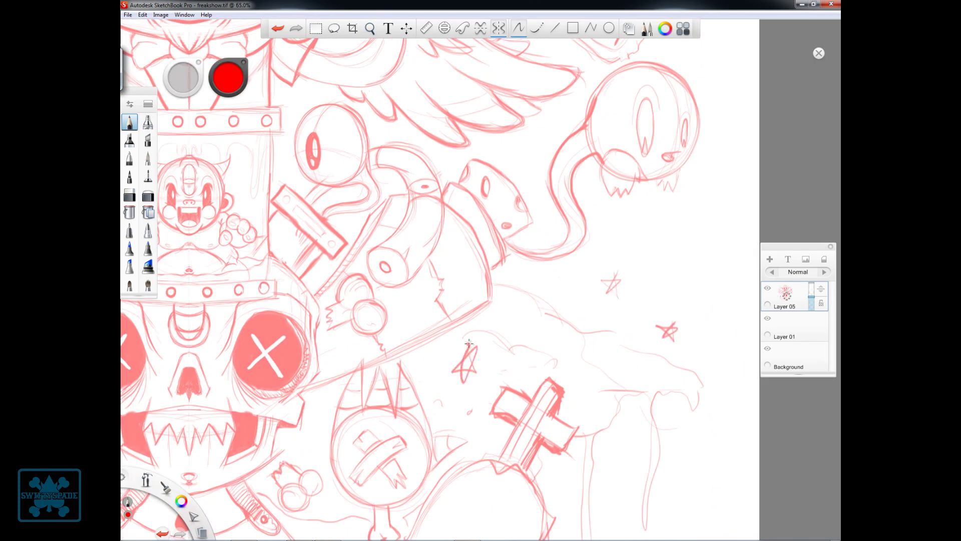
{"action": "left_click_drag", "start_coordinate": [644, 229], "coordinate": [679, 263]}
{"action": "left_click_drag", "start_coordinate": [521, 265], "coordinate": [545, 292]}
{"action": "scroll", "coordinate": [498, 365], "scroll_direction": "down", "scroll_amount": 5}
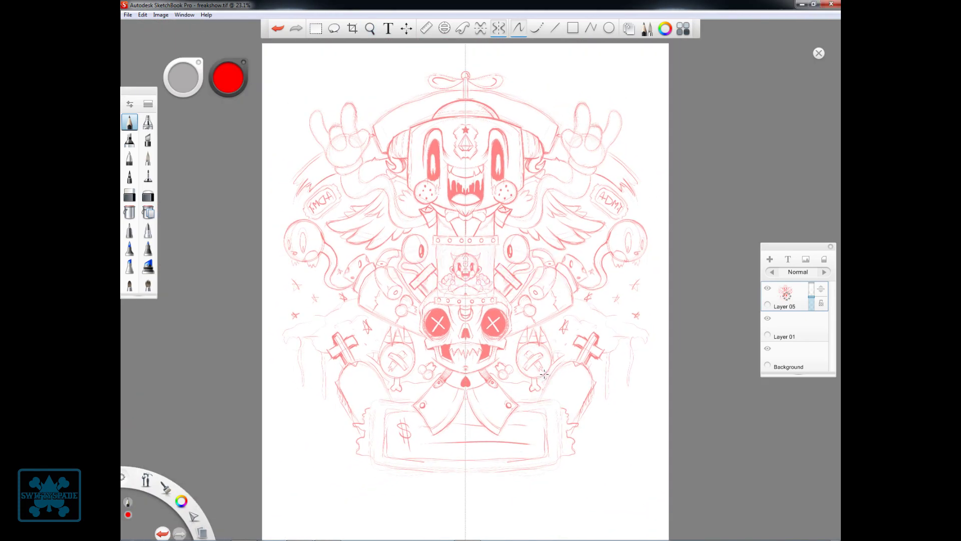